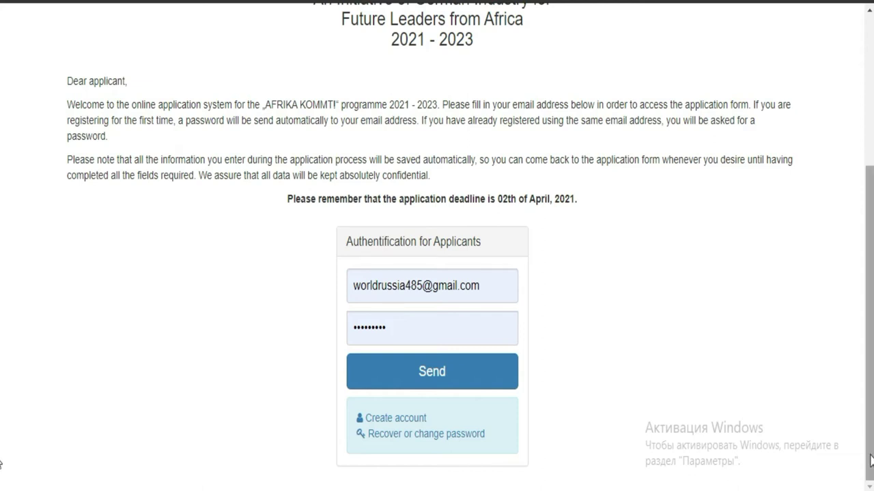
- Submit the login details and try to dismiss the chat notification that appears
key(shift+Tab)
scroll(3, 416, up, 1)
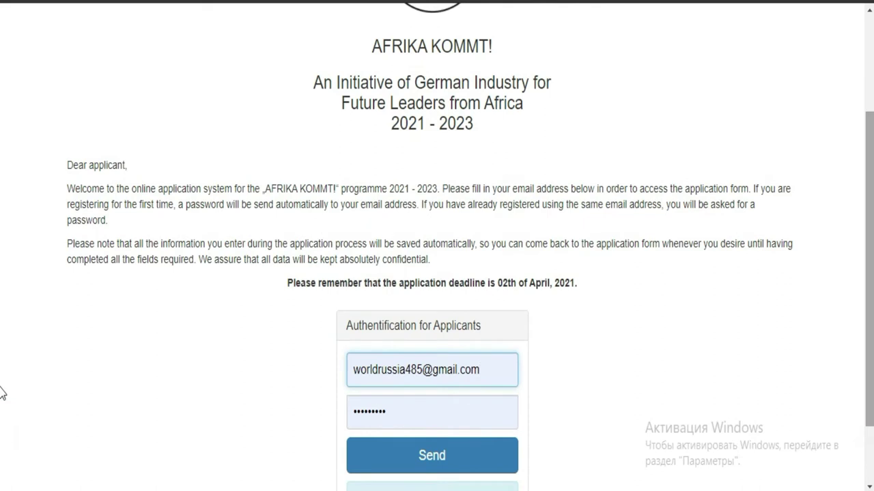
scroll(3, 376, up, 2)
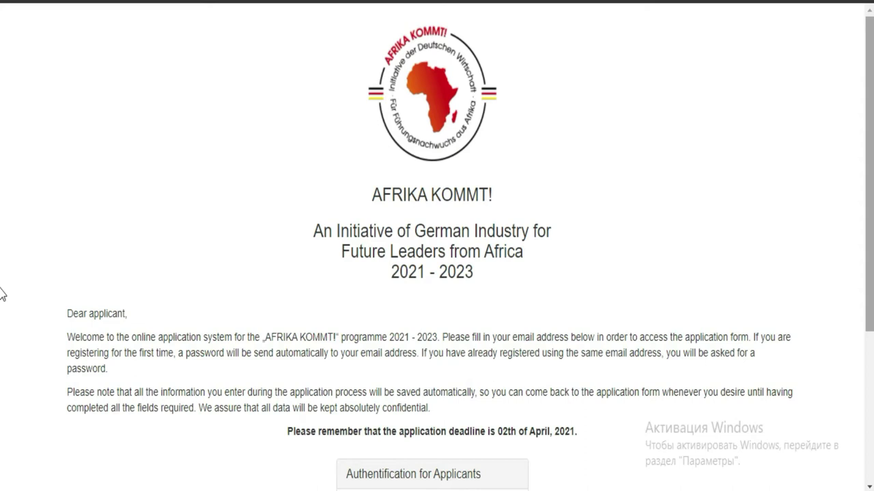
scroll(2, 248, down, 3)
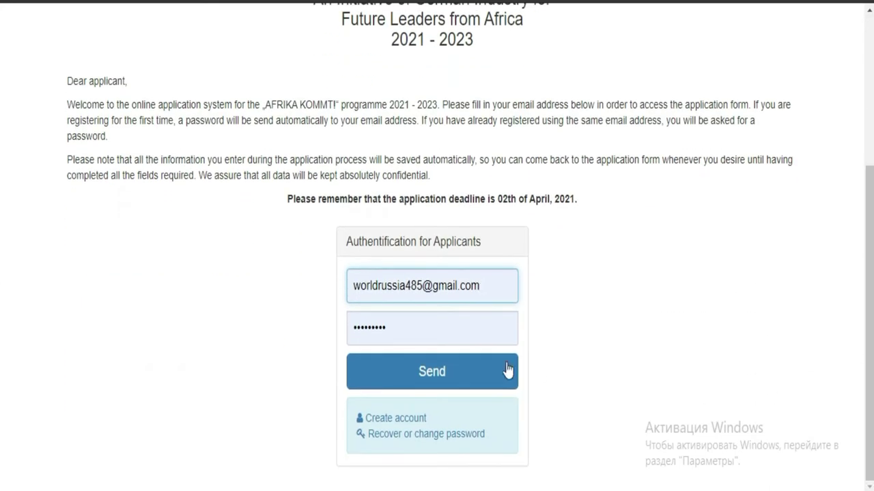
click(470, 380)
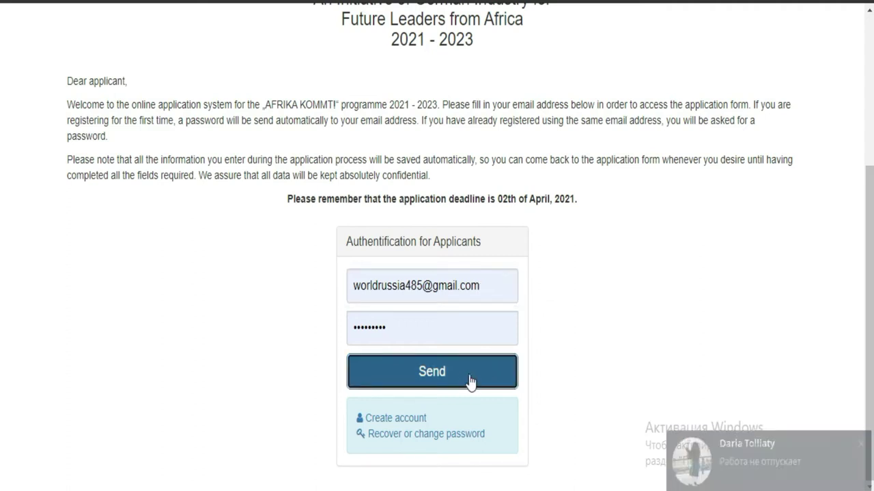
click(859, 439)
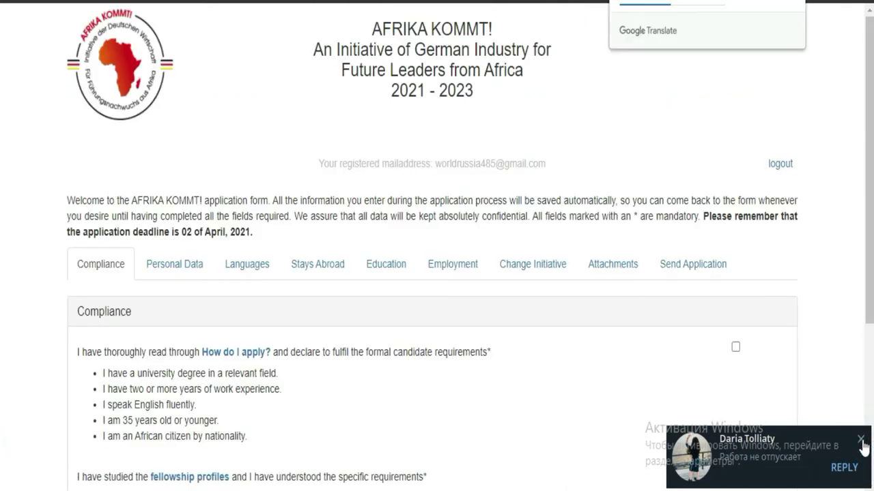
- Close the chat notification and translate the Compliance page into French with Google Translate
click(860, 440)
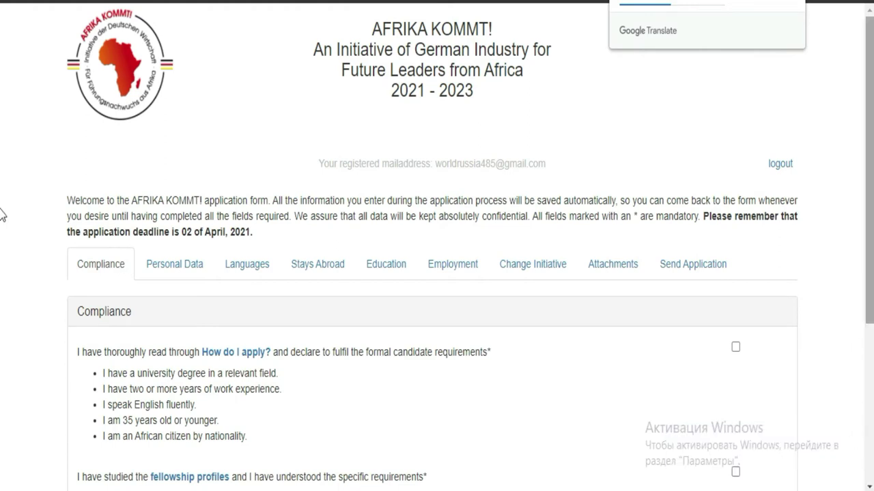
scroll(2, 178, down, 2)
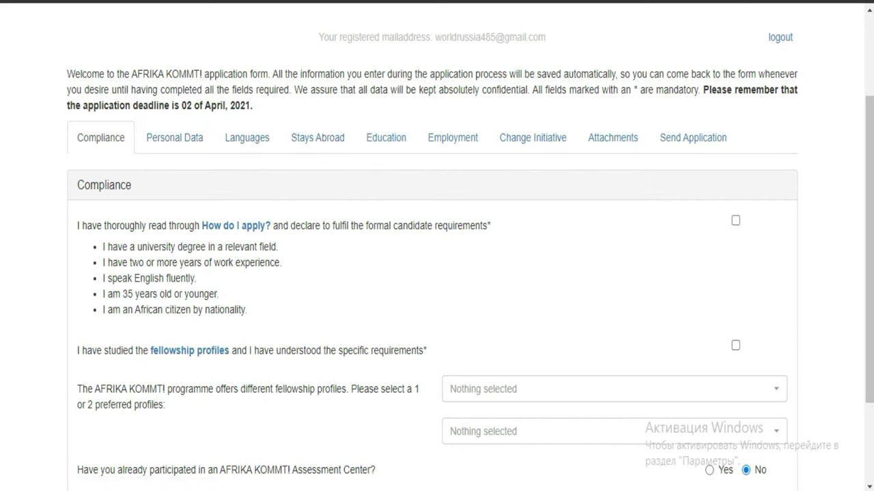
click(792, 0)
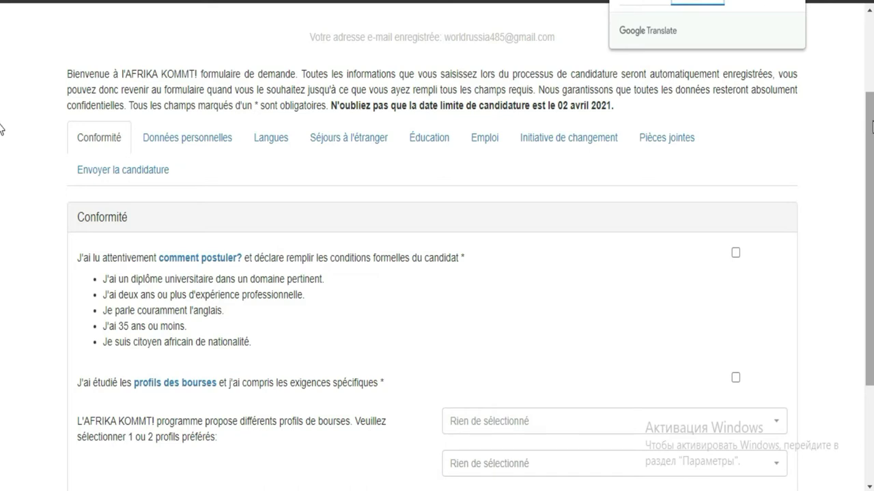
scroll(2, 158, down, 1)
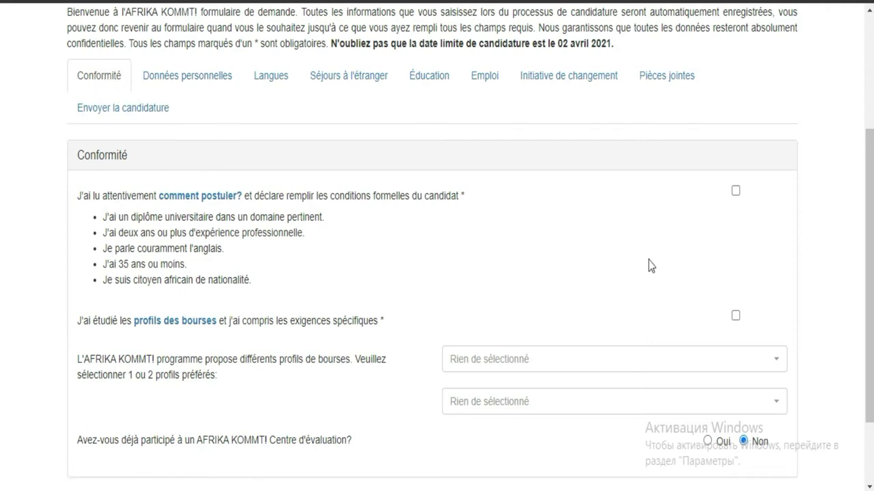
scroll(2, 261, down, 1)
scroll(2, 266, down, 1)
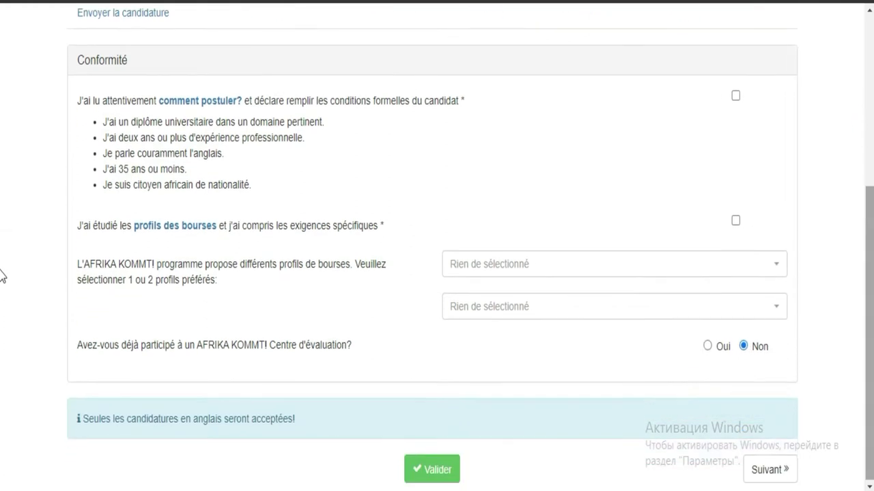
scroll(2, 276, down, 1)
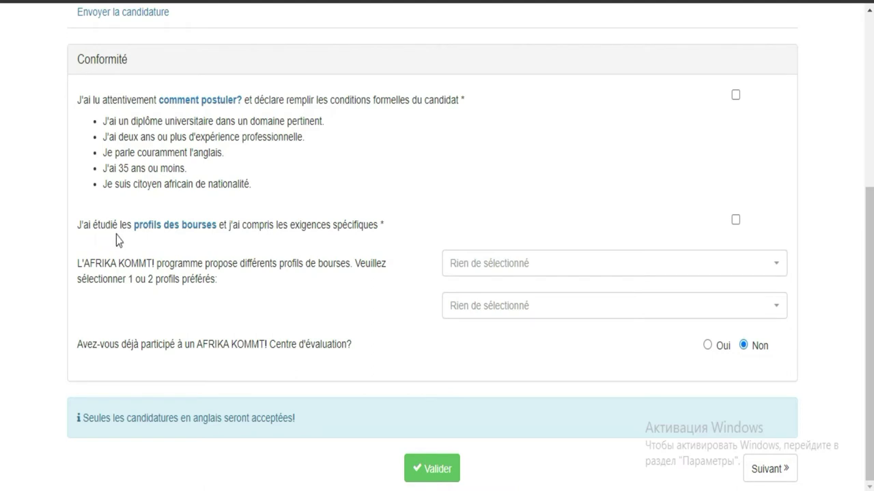
- Tick both Compliance declarations and pick Boehringer Ing. GmbH (Environm. Santé Sécurité + Durabilité) as first profile
click(735, 94)
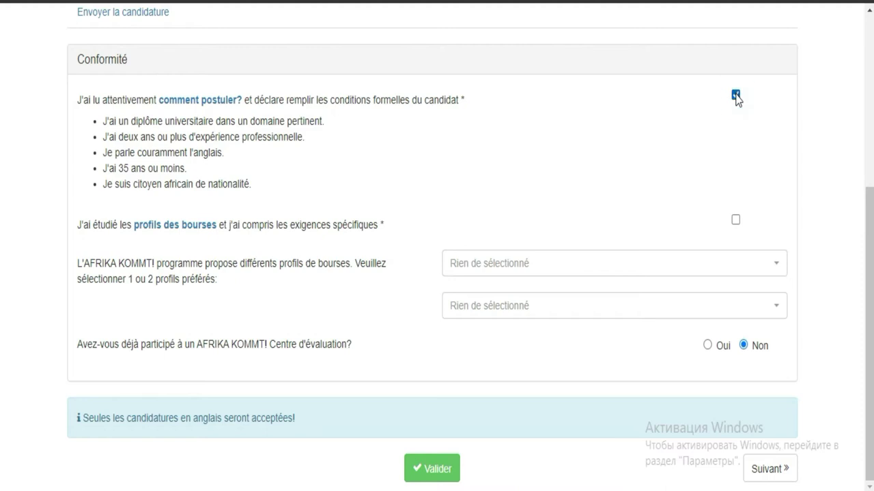
click(735, 220)
click(577, 267)
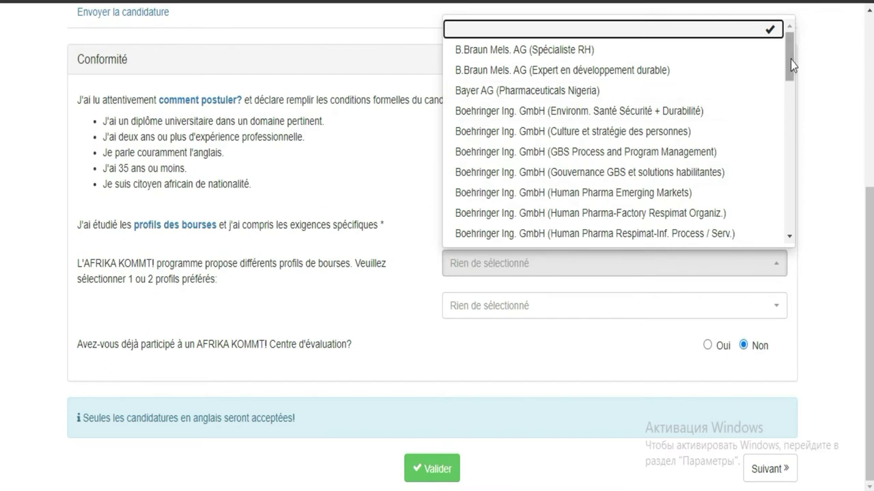
drag(790, 60, 789, 117)
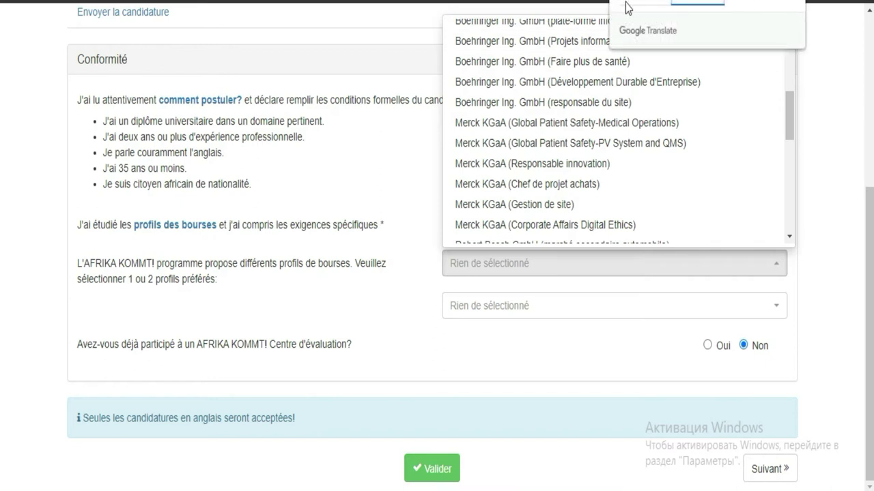
click(668, 5)
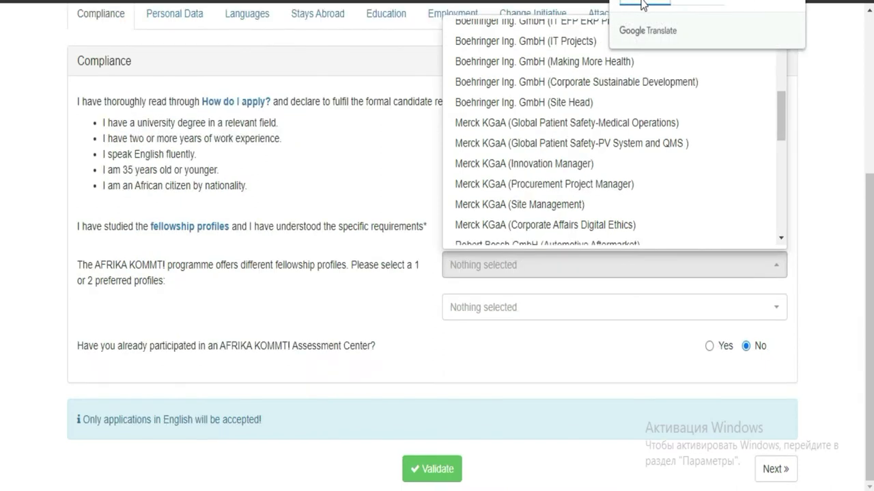
click(690, 4)
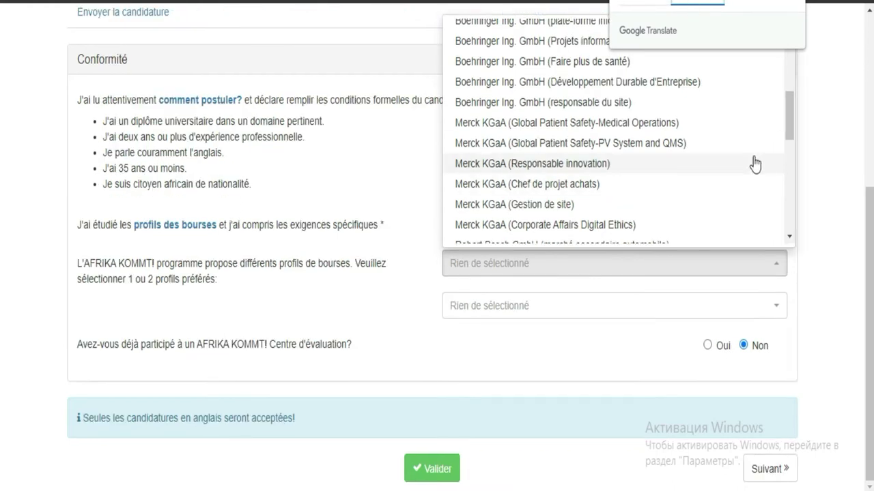
drag(791, 115, 800, 42)
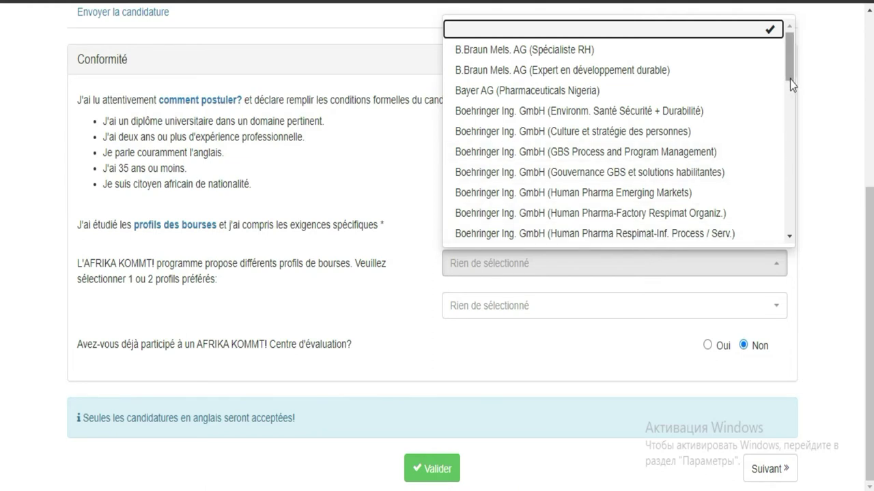
drag(790, 69, 790, 52)
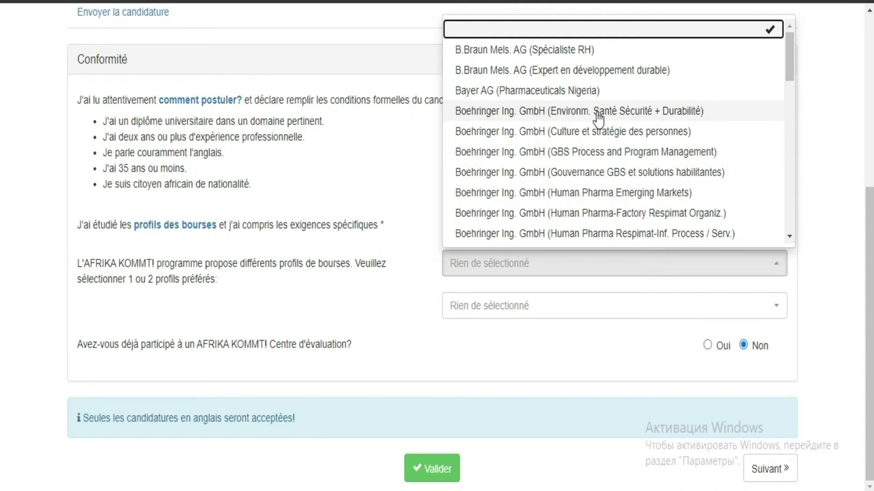
click(597, 113)
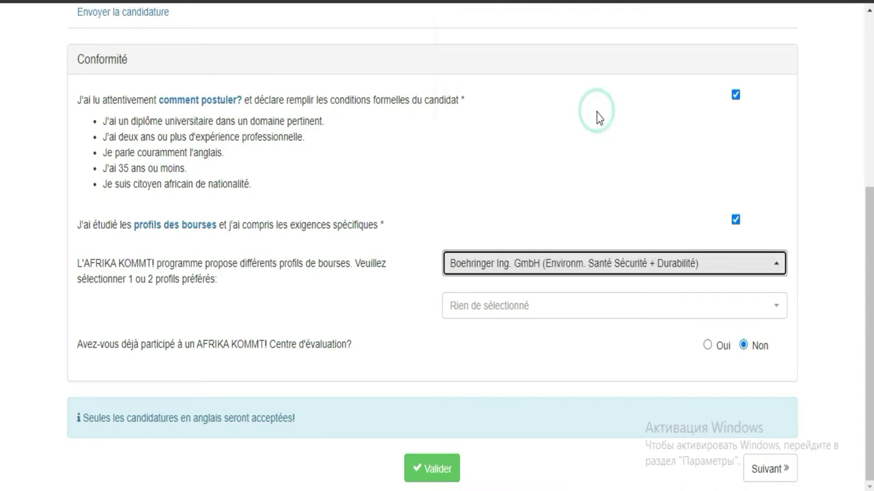
- Choose SAP SE (Field Finance) as the second preferred profile
click(598, 310)
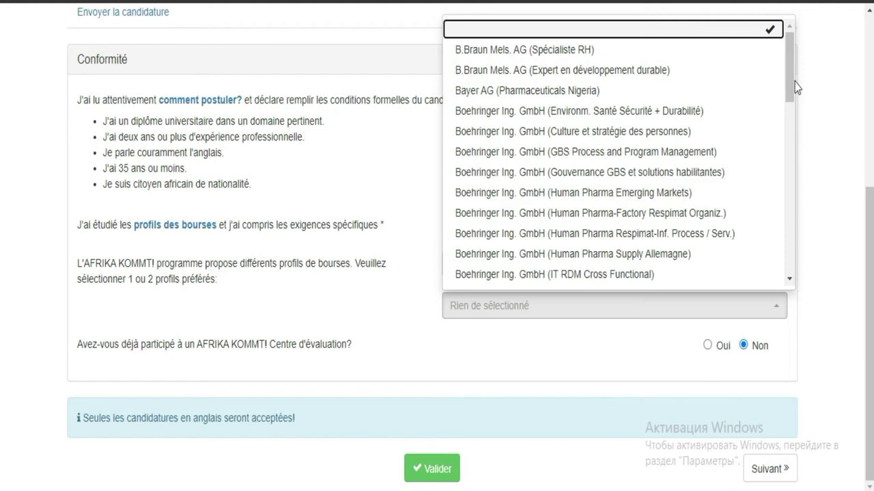
drag(790, 77, 789, 171)
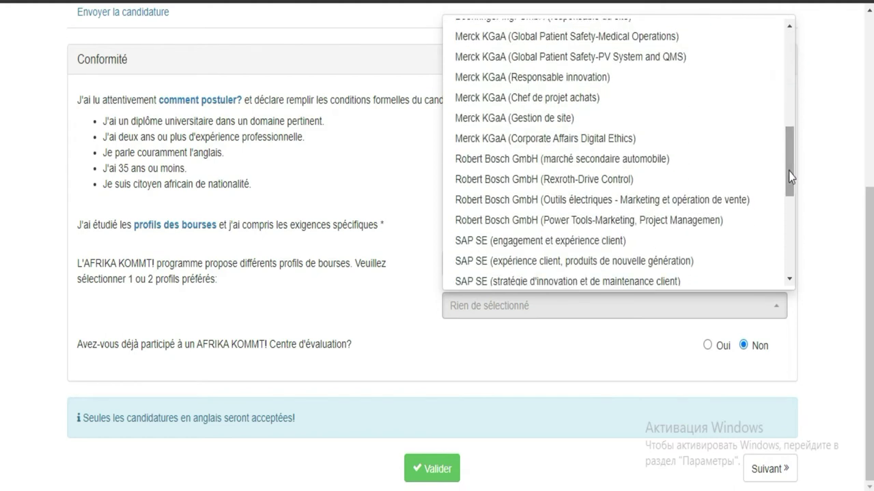
drag(791, 163, 791, 205)
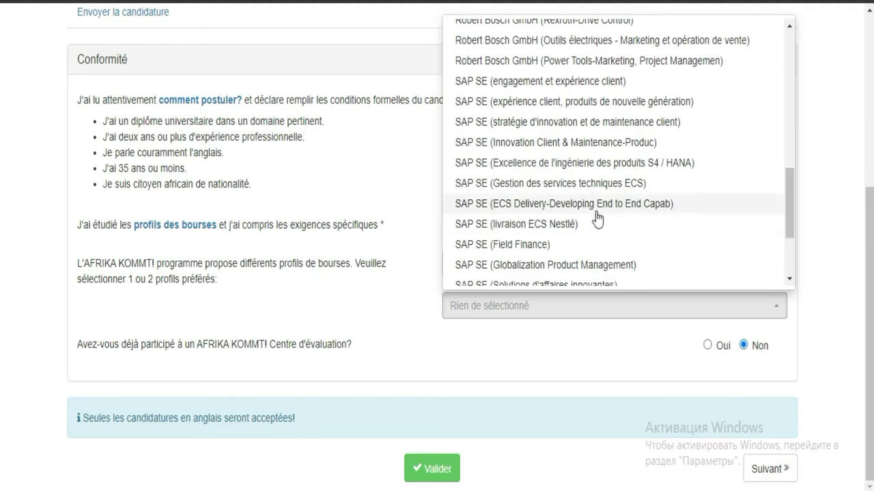
click(540, 246)
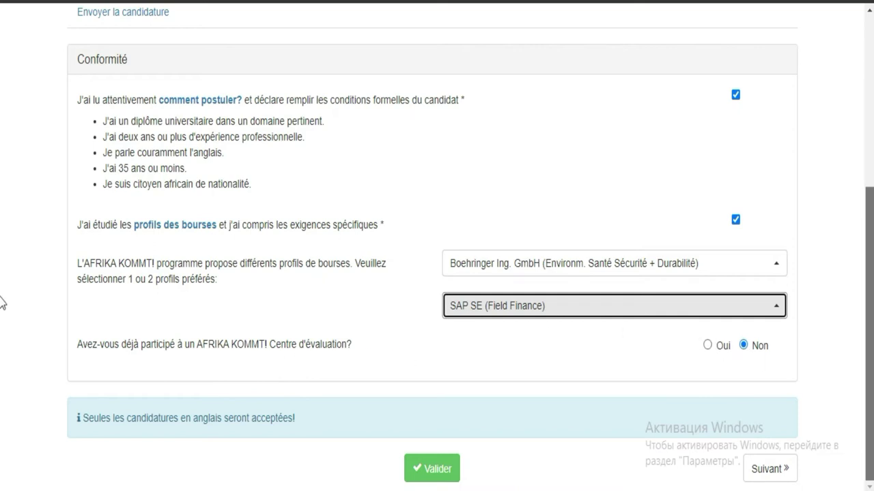
- Validate the Compliance section, check the 'Data validated successfully' banner, then go to Personal Data
click(438, 470)
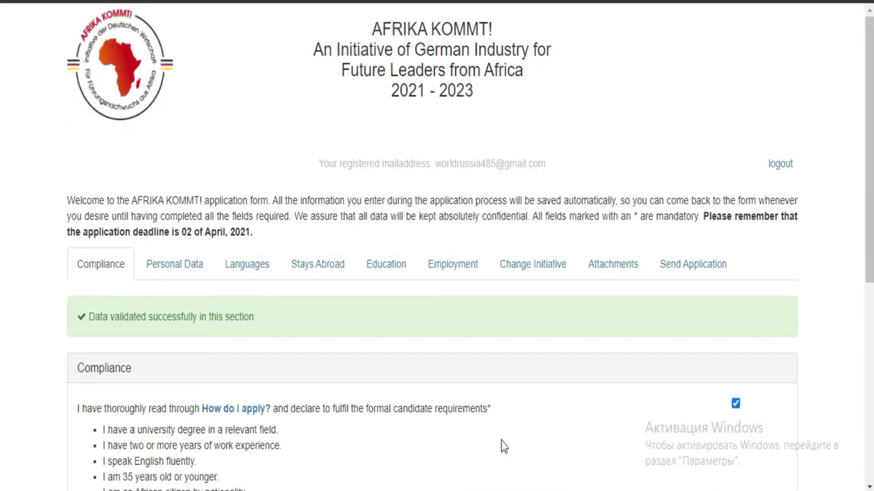
scroll(2, 353, down, 3)
scroll(2, 353, down, 2)
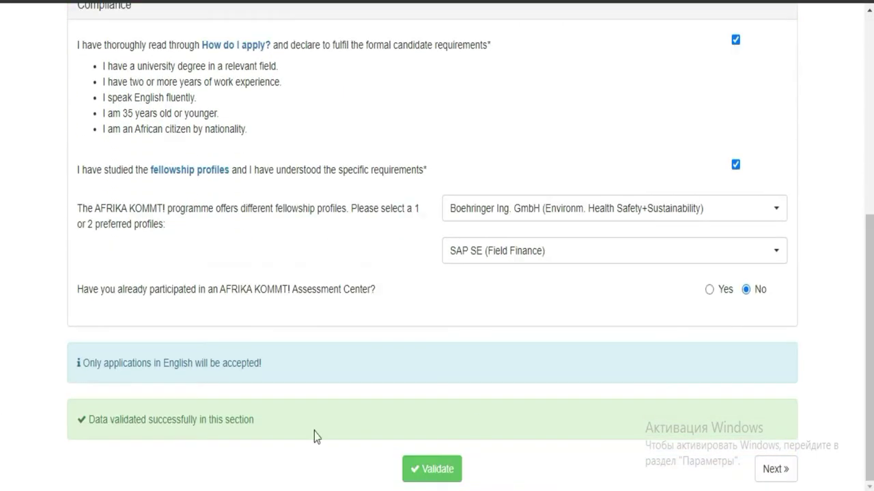
click(296, 415)
drag(280, 418, 85, 407)
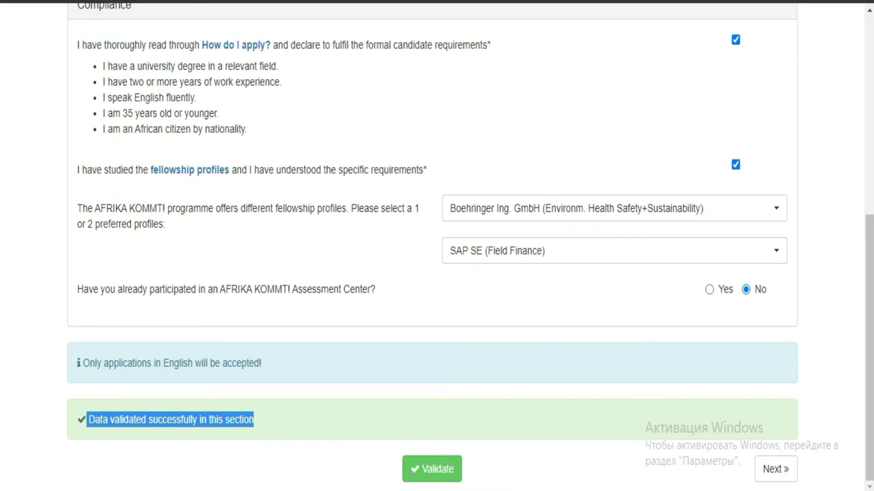
click(773, 470)
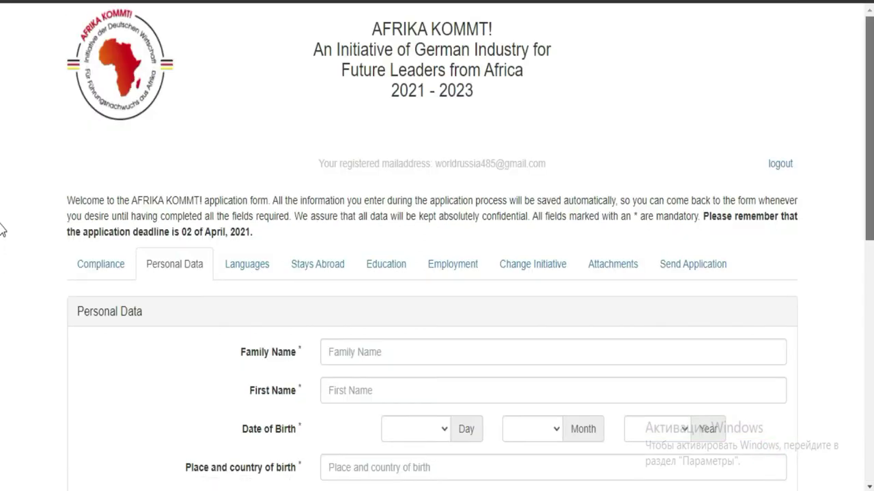
scroll(2, 305, down, 3)
scroll(2, 305, down, 2)
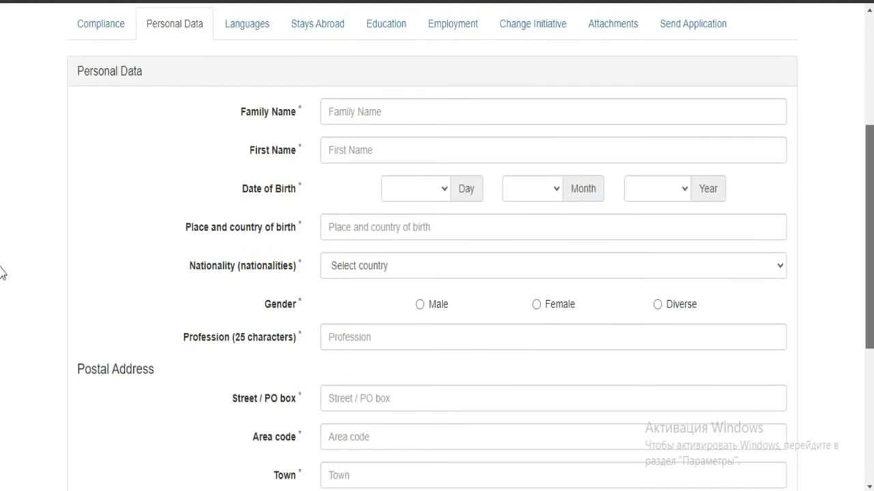
scroll(2, 374, down, 4)
scroll(4, 415, down, 2)
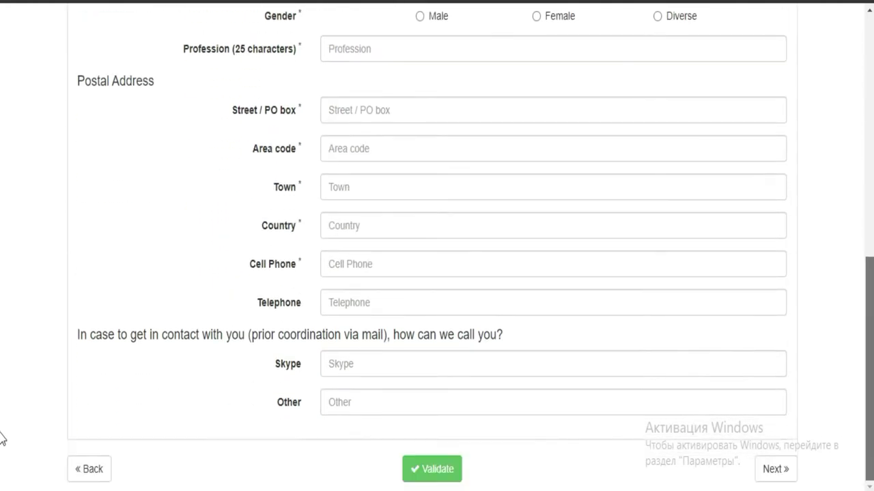
scroll(2, 259, up, 6)
scroll(2, 260, up, 4)
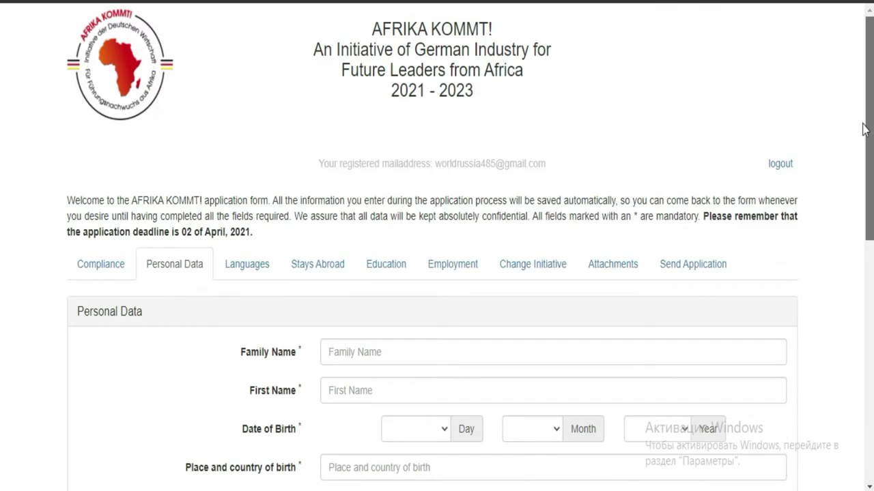
scroll(2, 307, down, 7)
scroll(2, 421, down, 2)
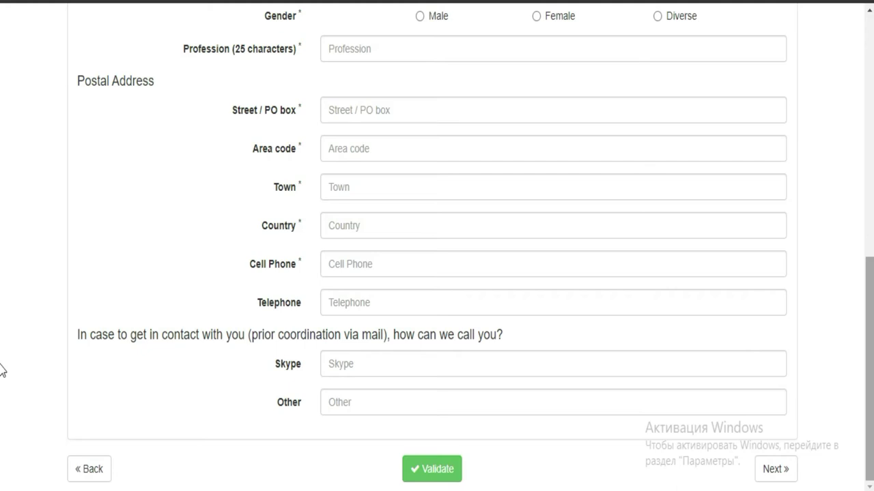
scroll(2, 341, up, 2)
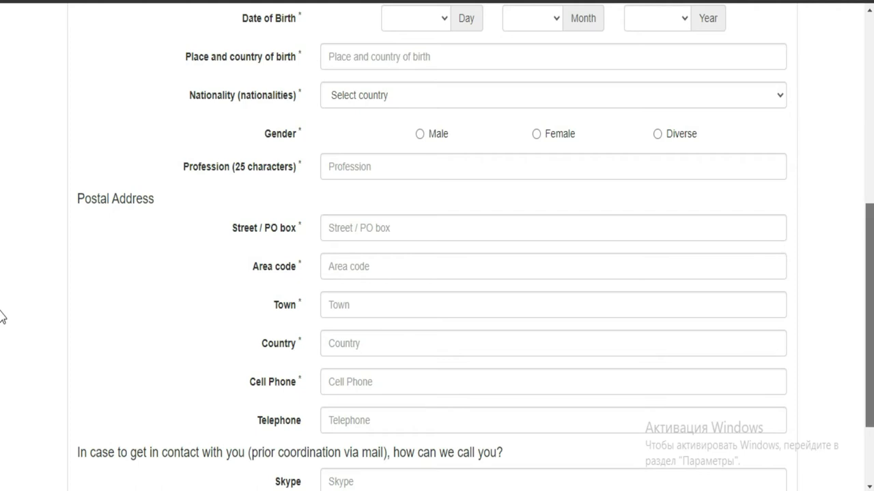
scroll(3, 312, up, 4)
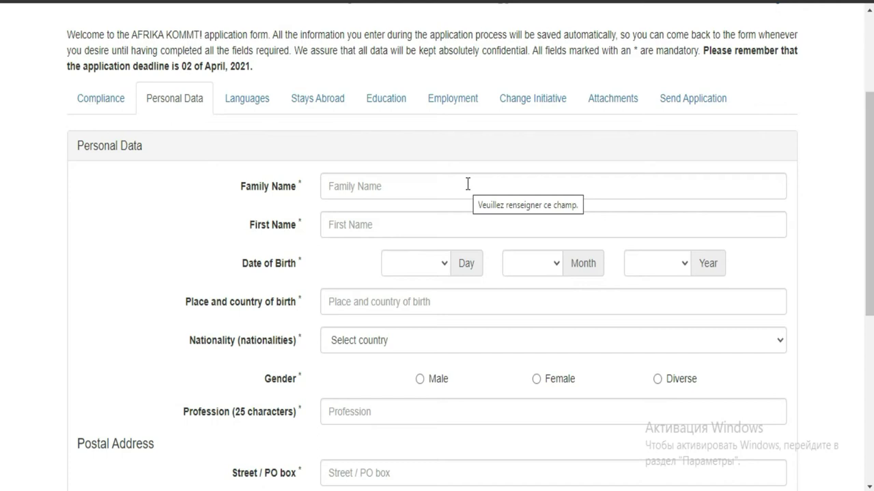
- Enter the applicant's family name and first name in the Personal Data form
click(468, 184)
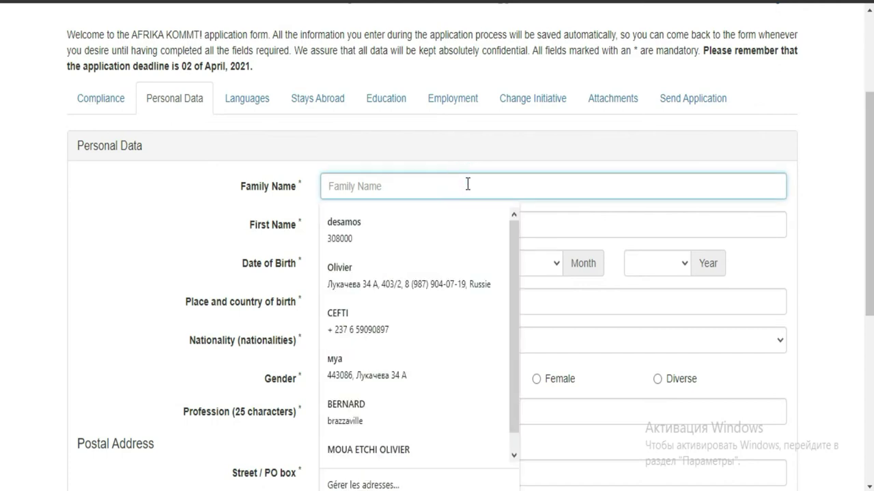
click(467, 183)
click(172, 197)
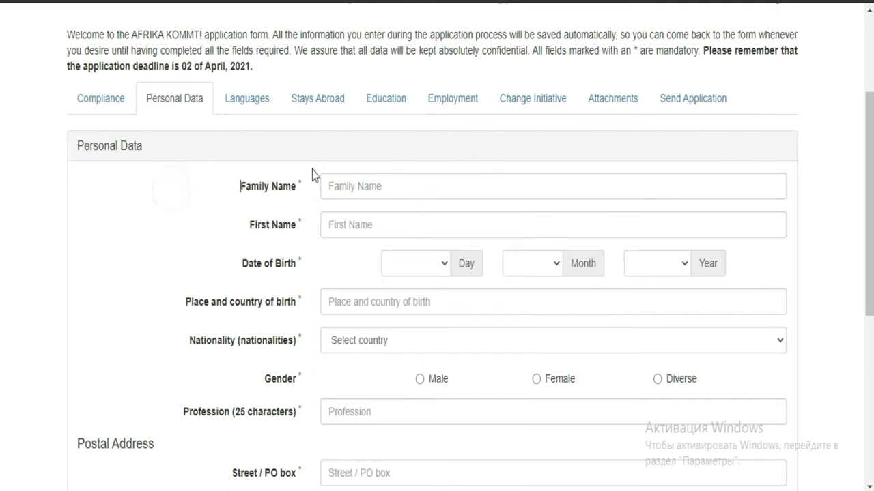
click(345, 185)
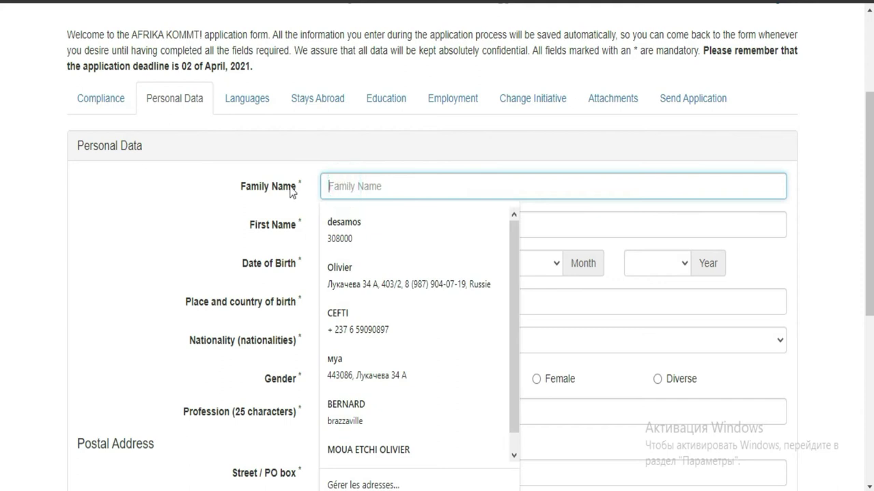
click(173, 200)
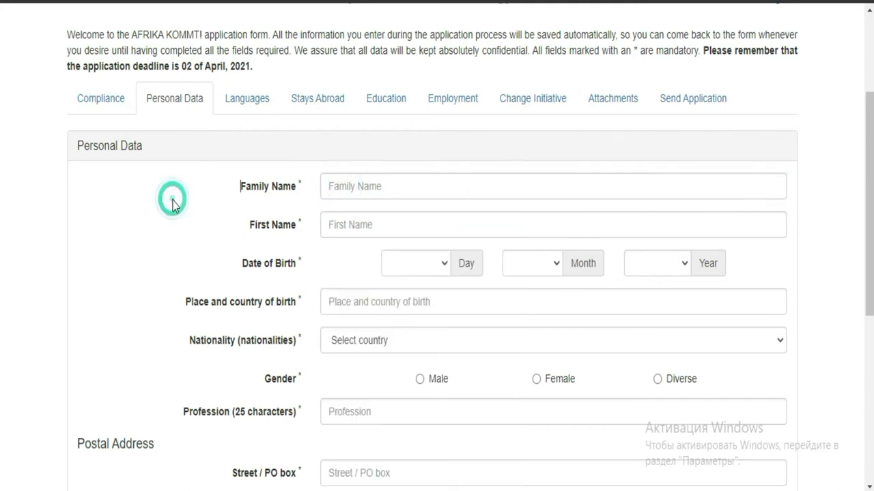
click(390, 183)
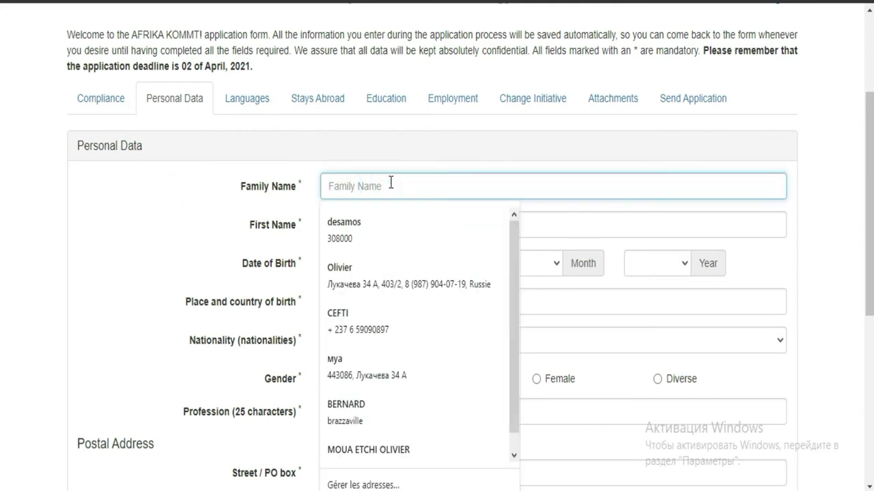
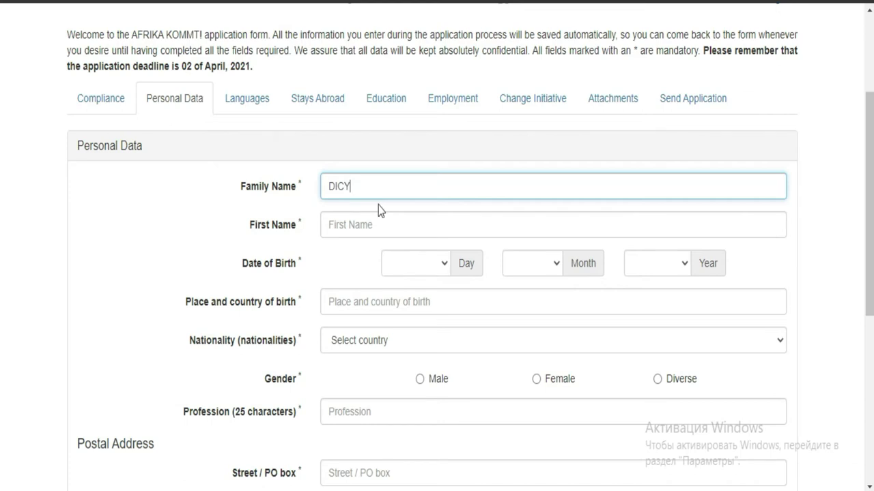
click(380, 225)
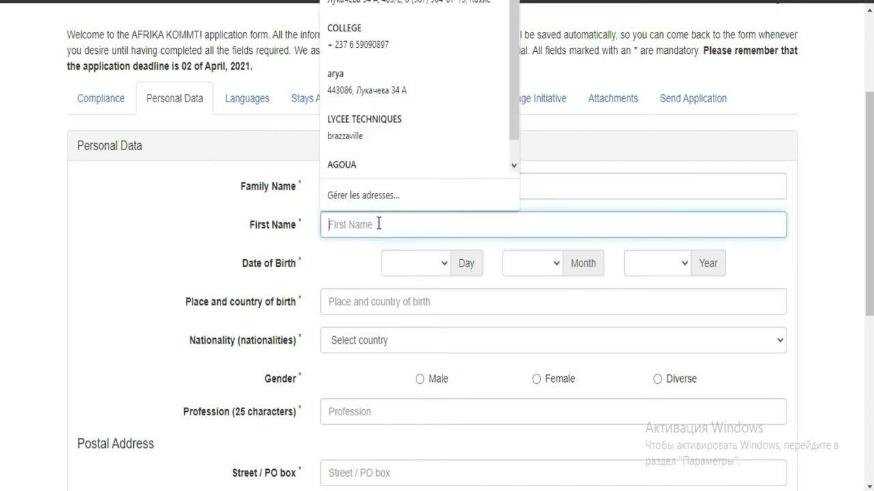
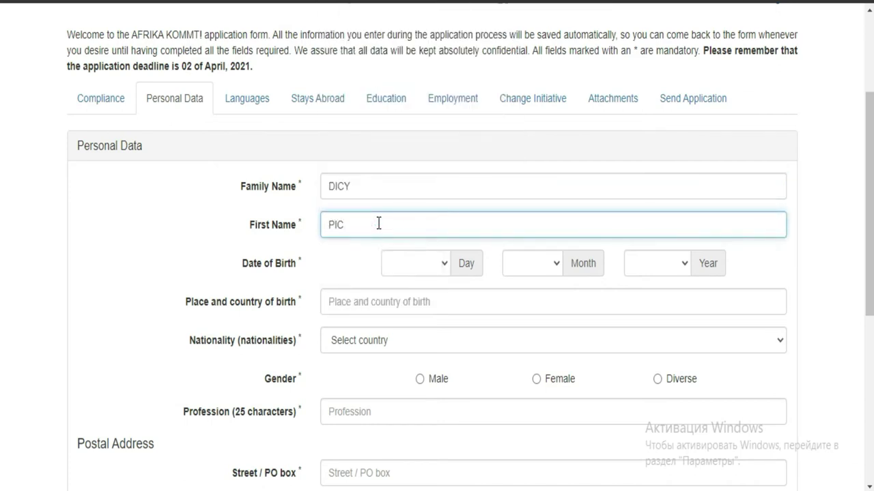
click(460, 266)
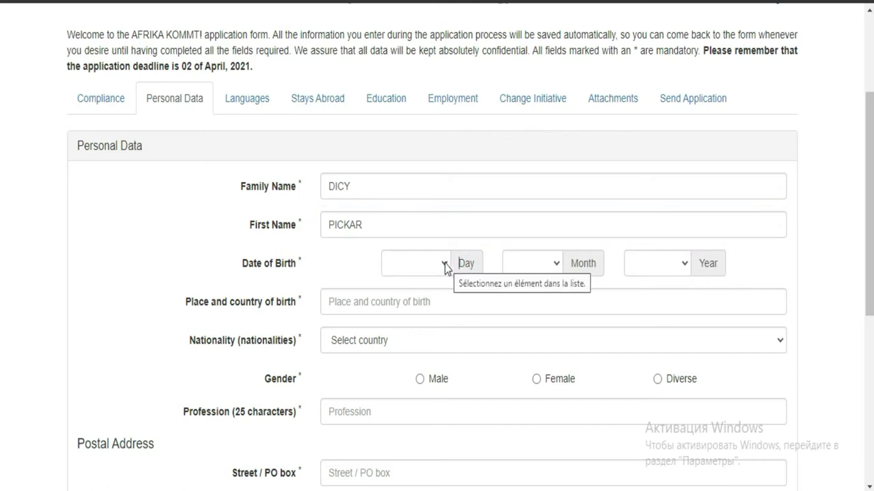
- Choose 10 as the birth day
click(445, 265)
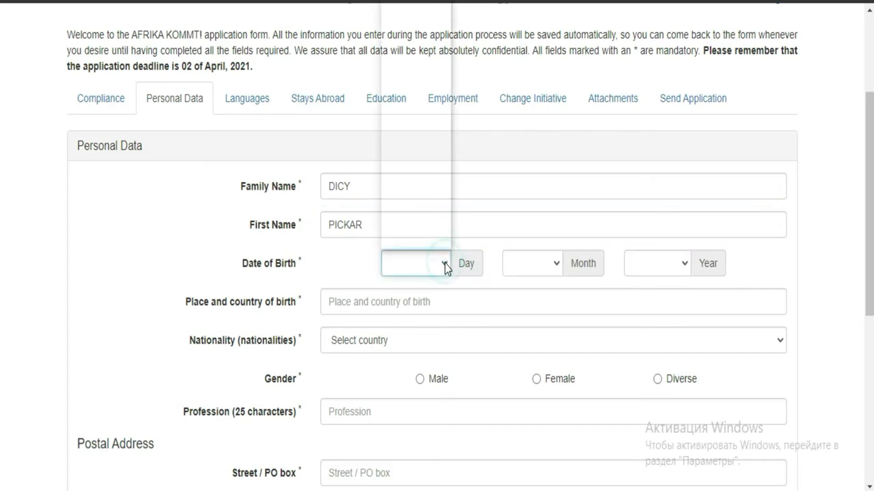
click(407, 120)
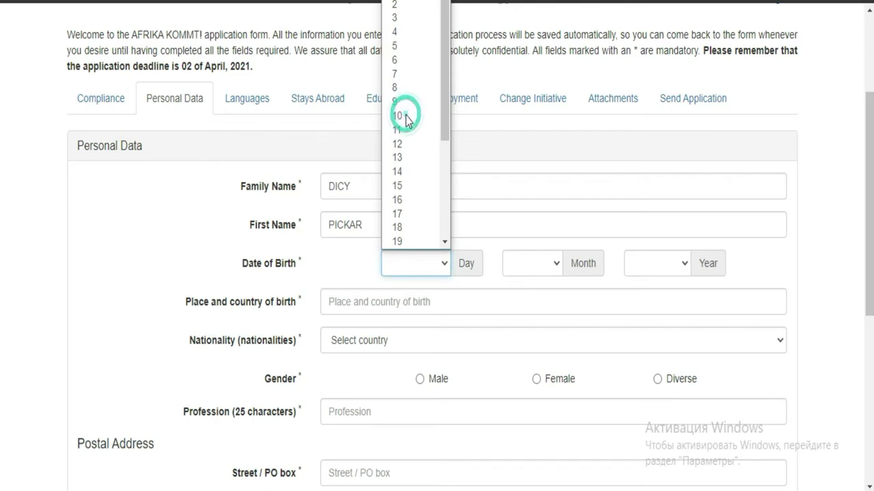
click(406, 120)
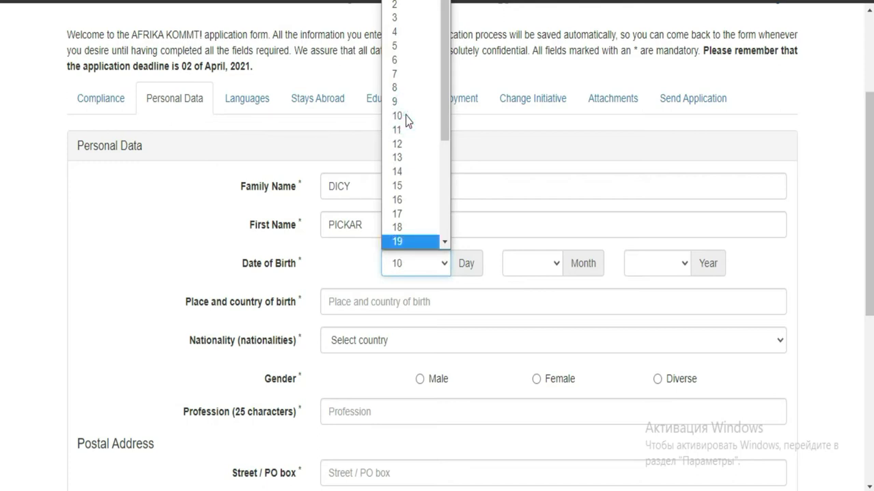
click(557, 265)
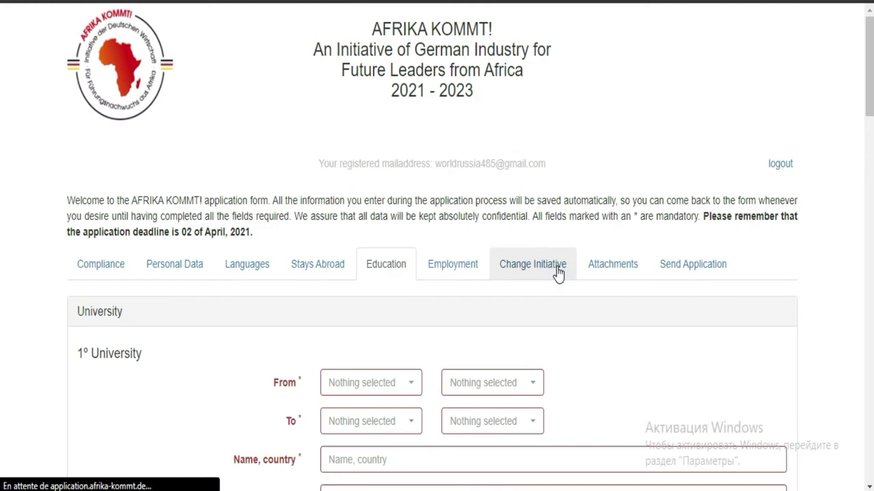
click(557, 270)
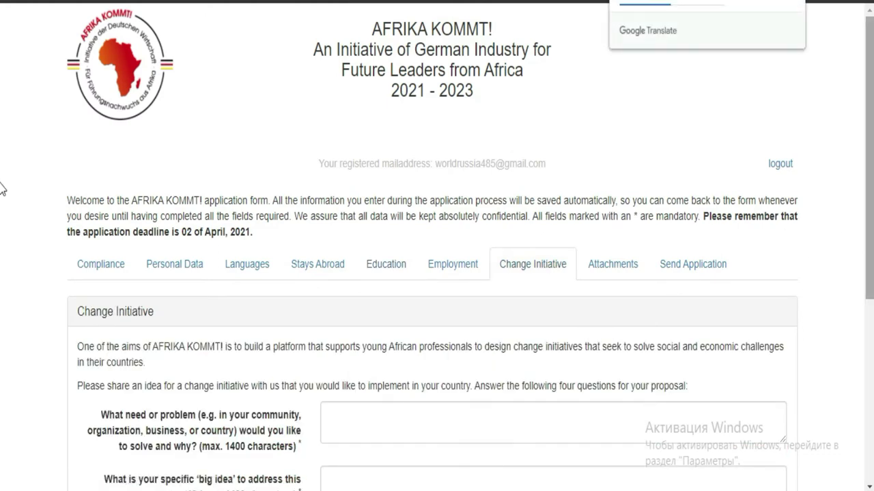
scroll(2, 190, down, 2)
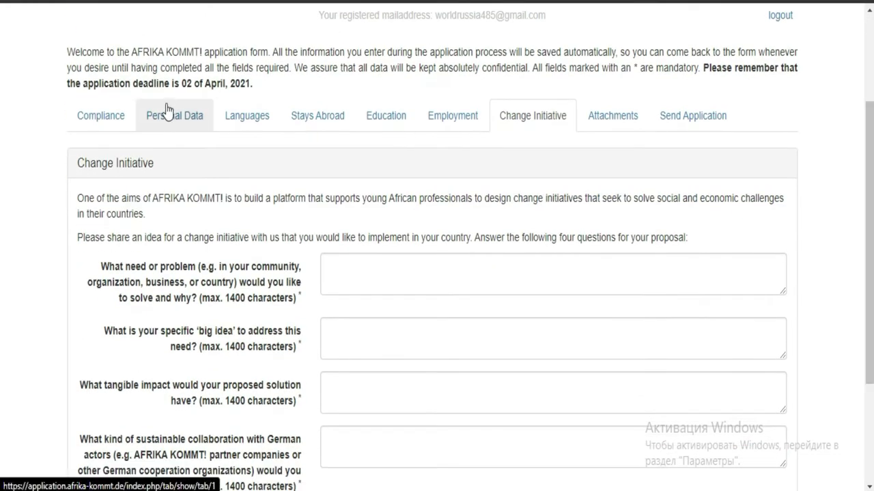
click(170, 114)
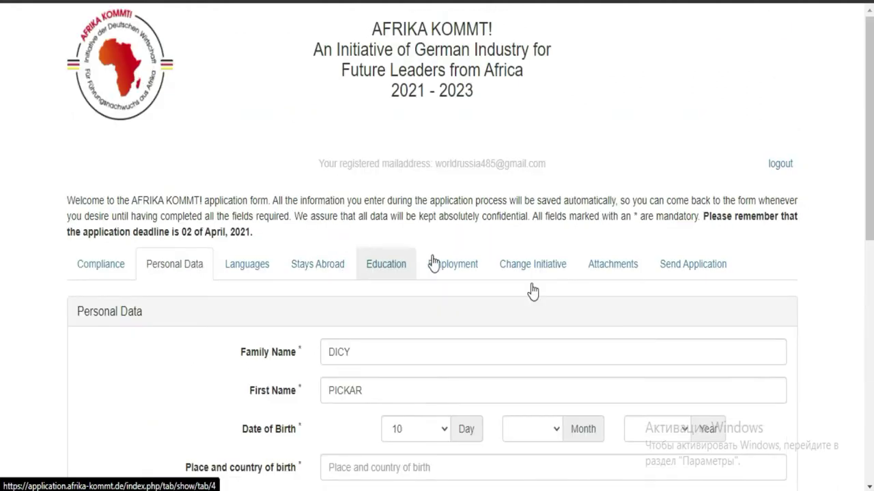
click(558, 432)
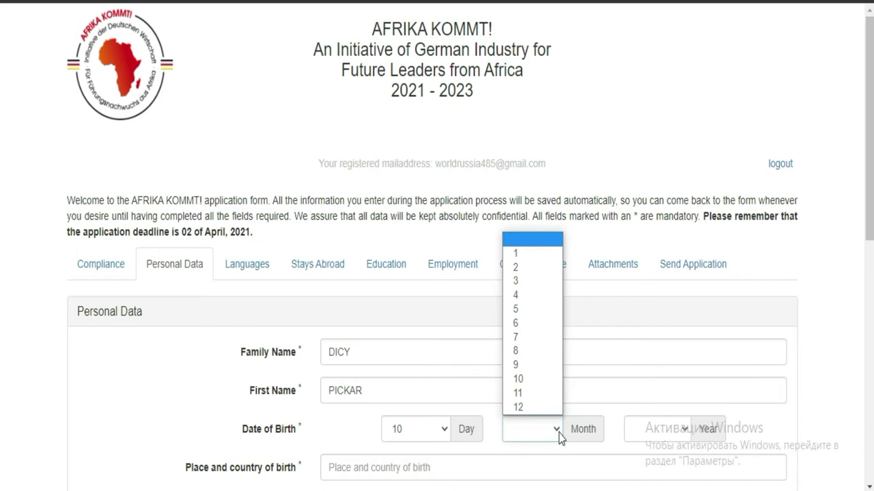
click(521, 363)
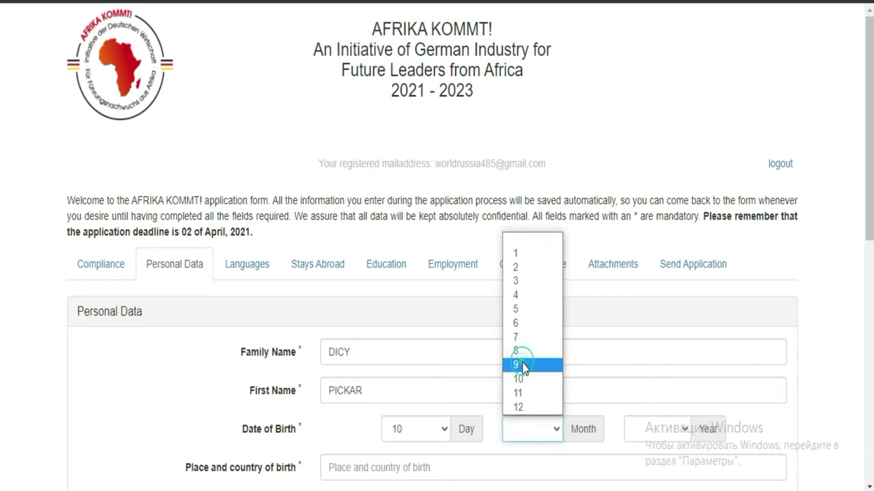
click(521, 365)
click(690, 431)
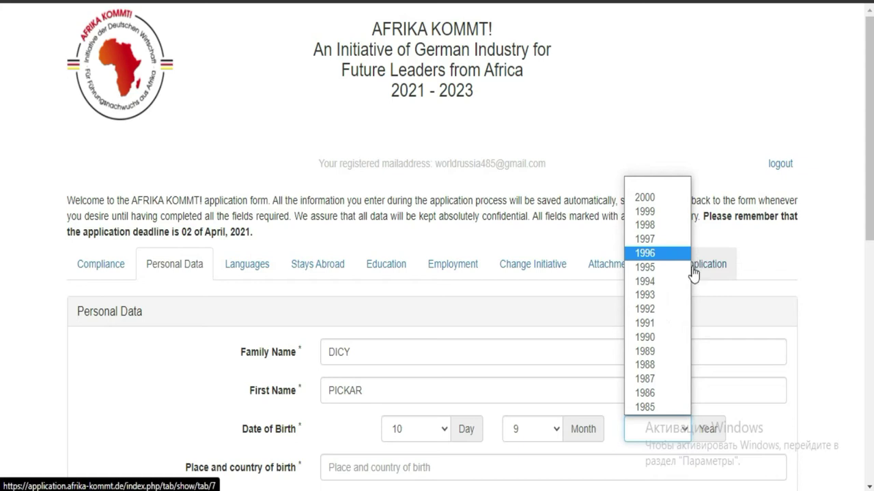
click(648, 281)
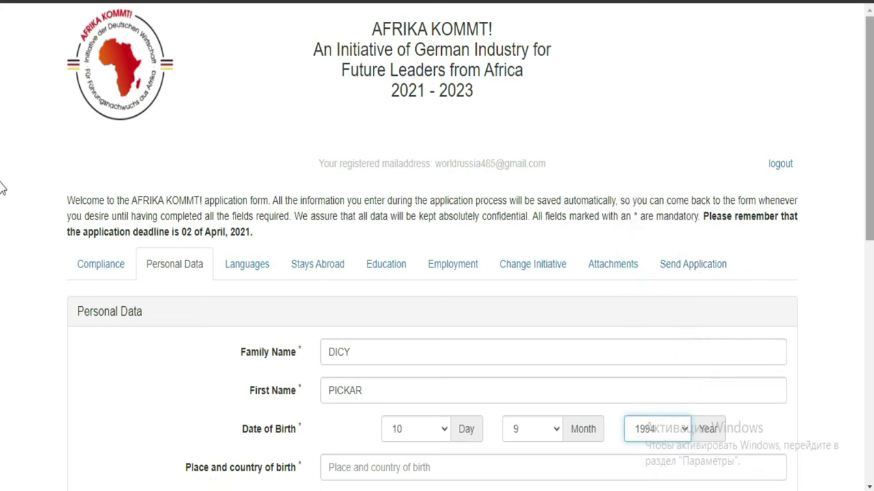
- Close the pop-up ad and enter place of birth 'ABIDJAN (IVORY COAST)'
scroll(2, 282, down, 3)
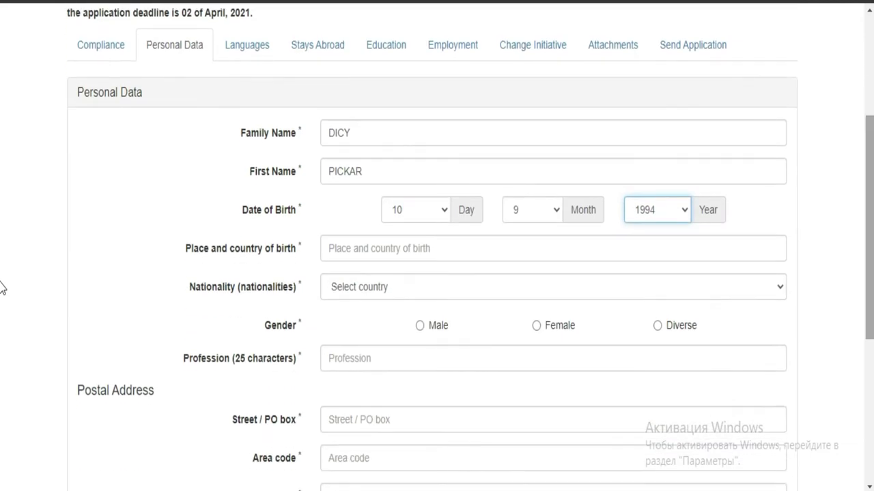
click(445, 255)
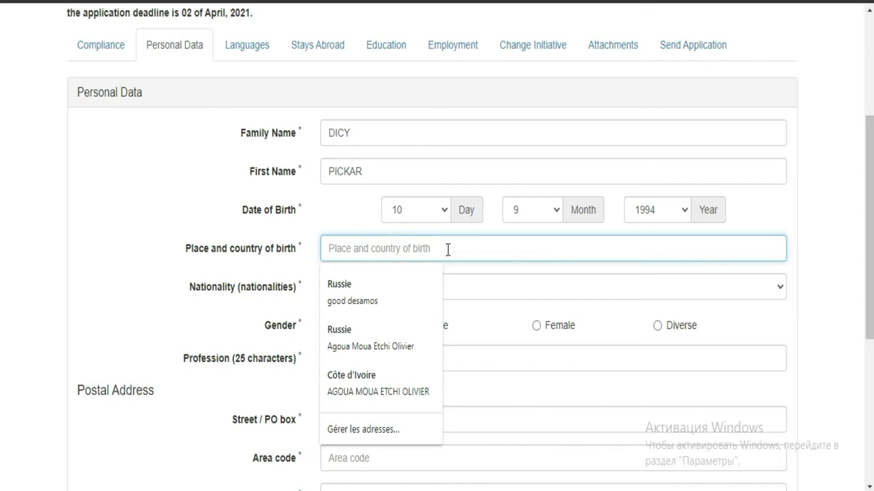
text(ABIDJAN)
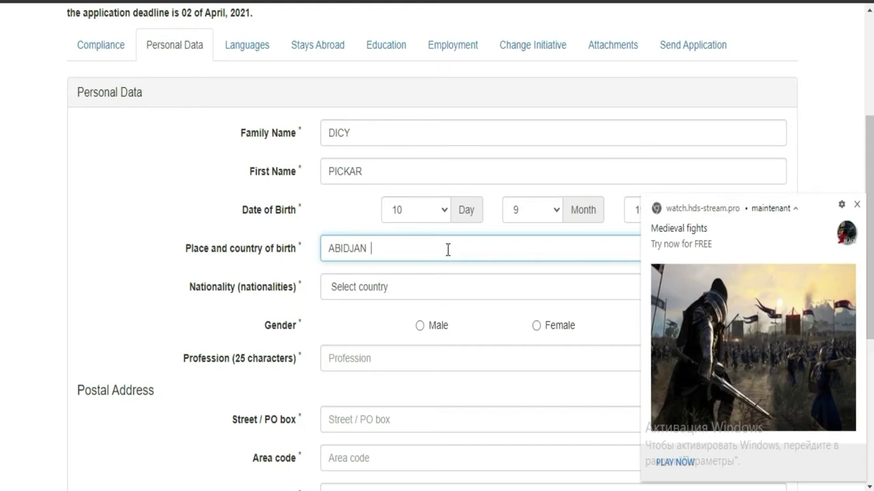
click(858, 205)
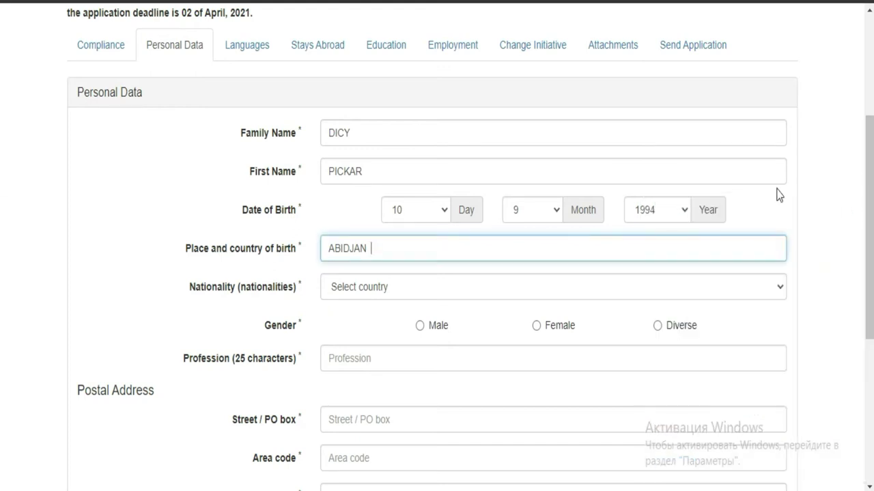
text((IVORY COAS)
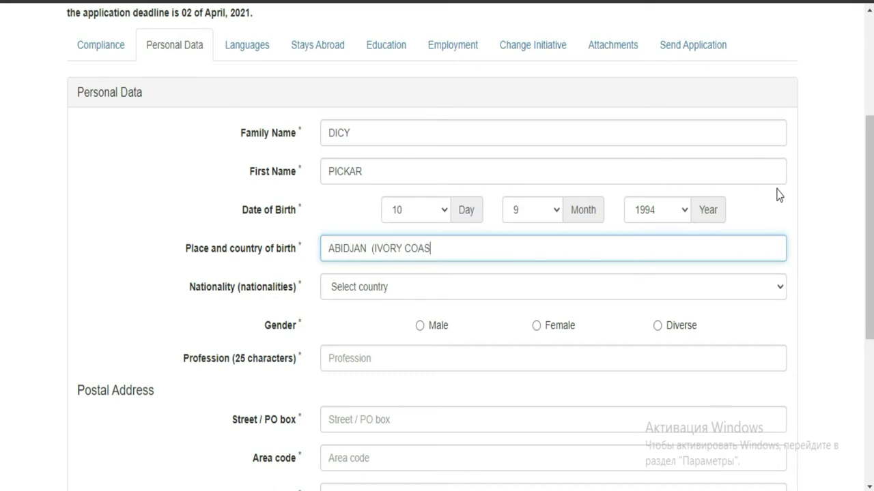
text(T_)
key(BackSpace)
text())
- Select Côte d'Ivoire as nationality, with gender set to Male
click(495, 285)
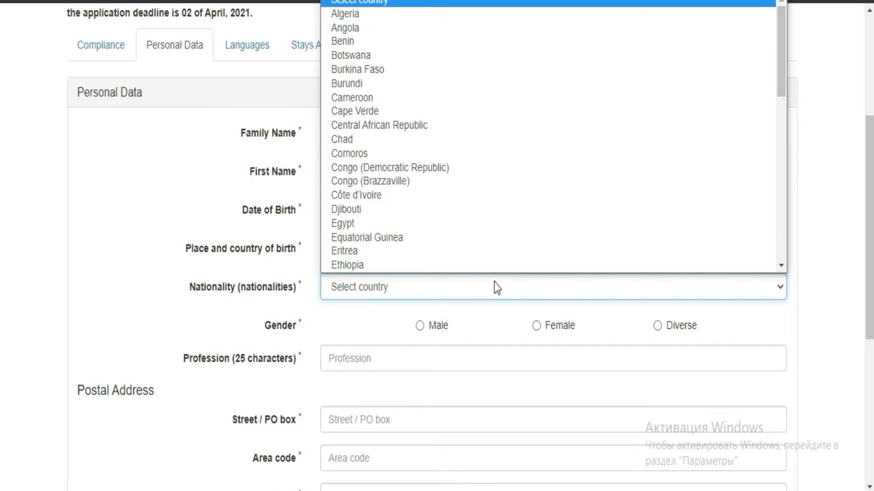
click(371, 195)
click(371, 196)
click(369, 195)
click(368, 194)
click(419, 327)
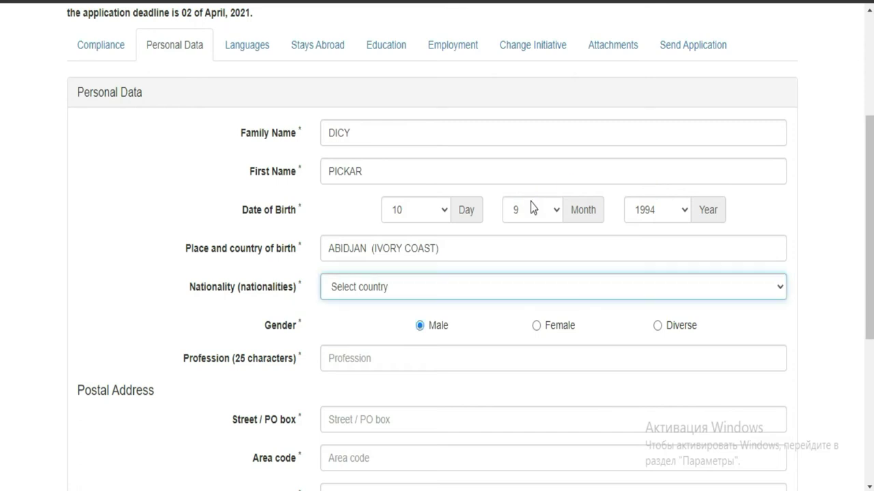
click(397, 290)
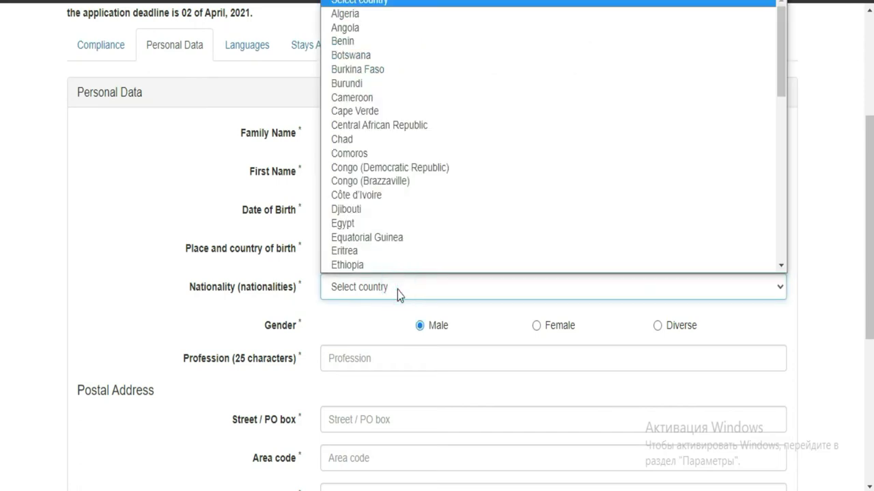
click(351, 197)
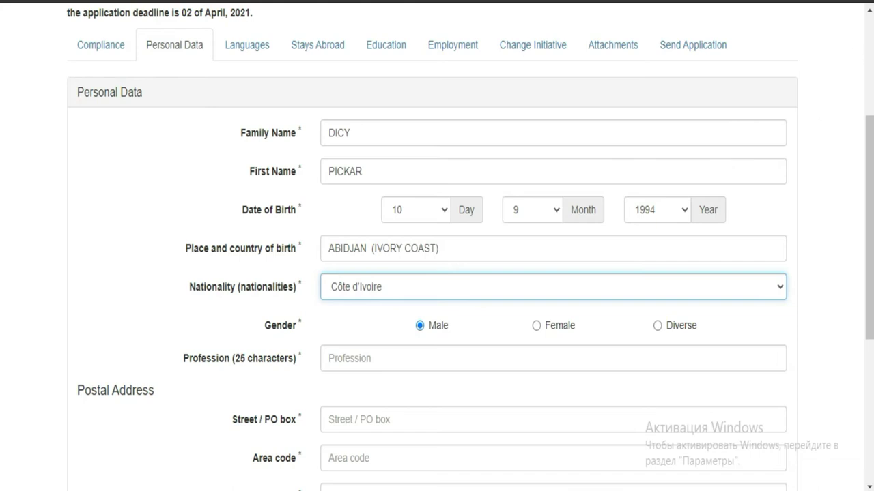
click(699, 0)
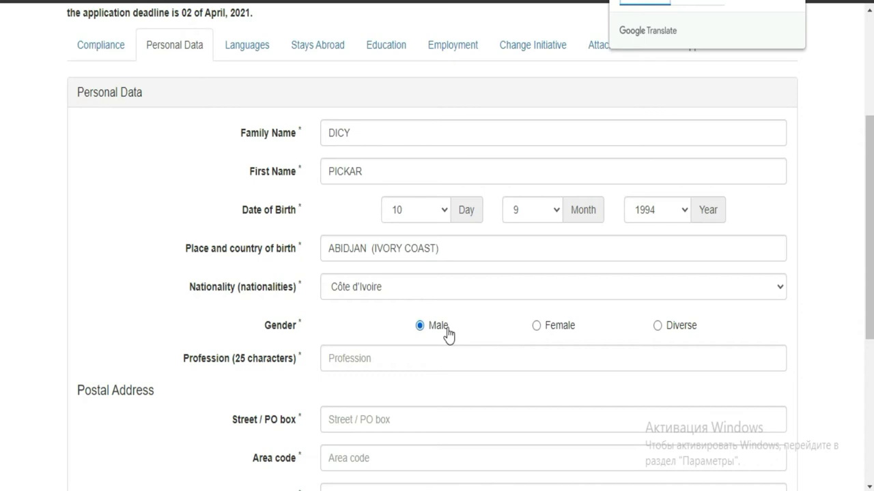
click(369, 364)
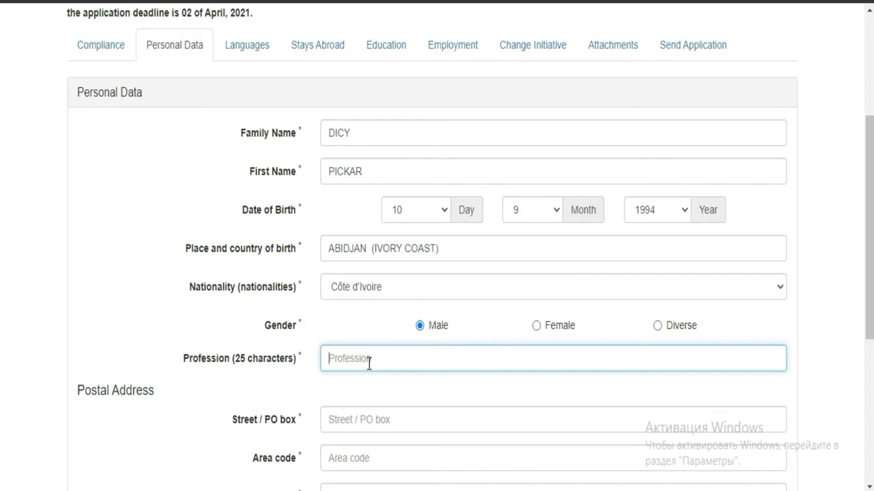
- Enter profession STAGAIRE and fill in the applicant's street / PO box
text(STAGAIRE)
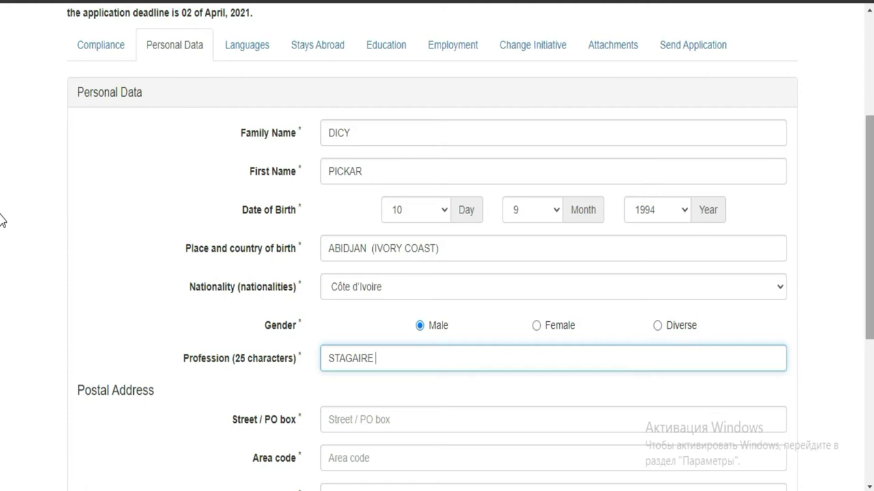
scroll(2, 235, down, 2)
click(491, 325)
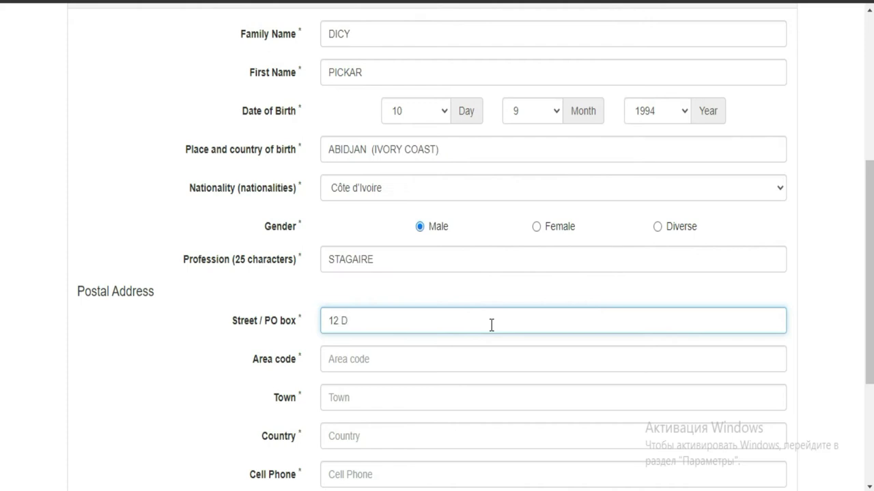
- Fill in area code +225, town ABIDJAN and country IVORY COAST
click(439, 361)
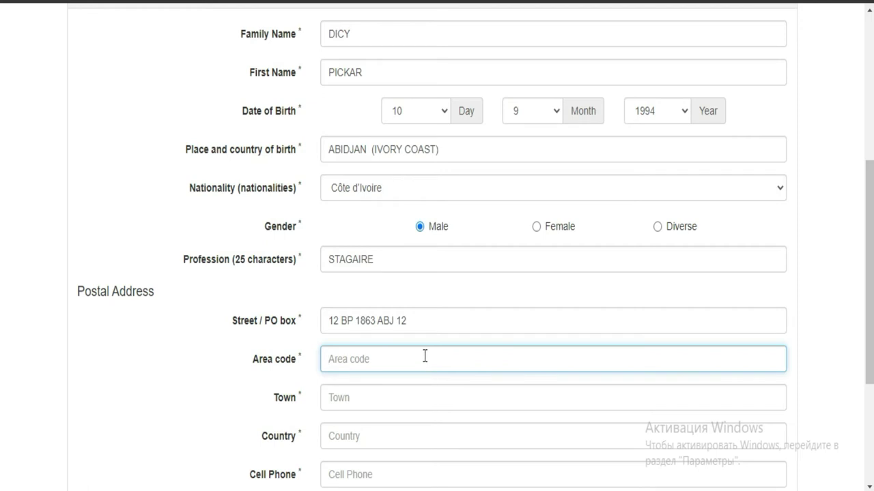
text(+225)
click(375, 402)
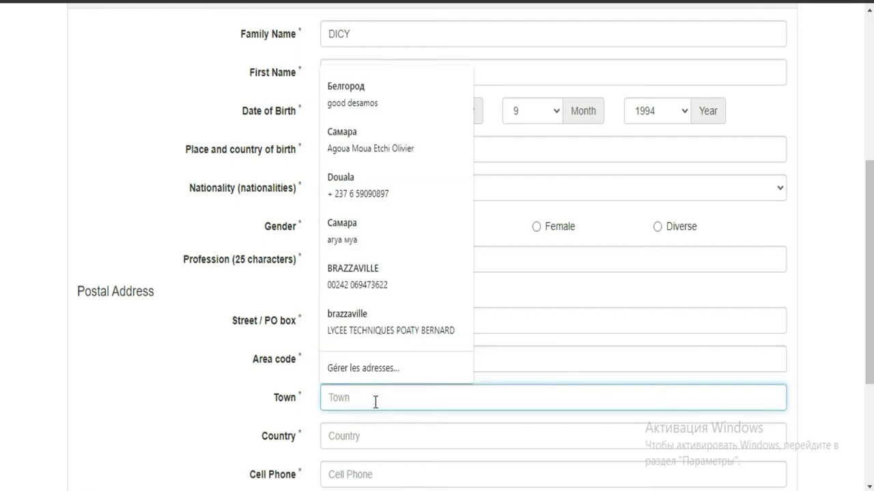
text(A)
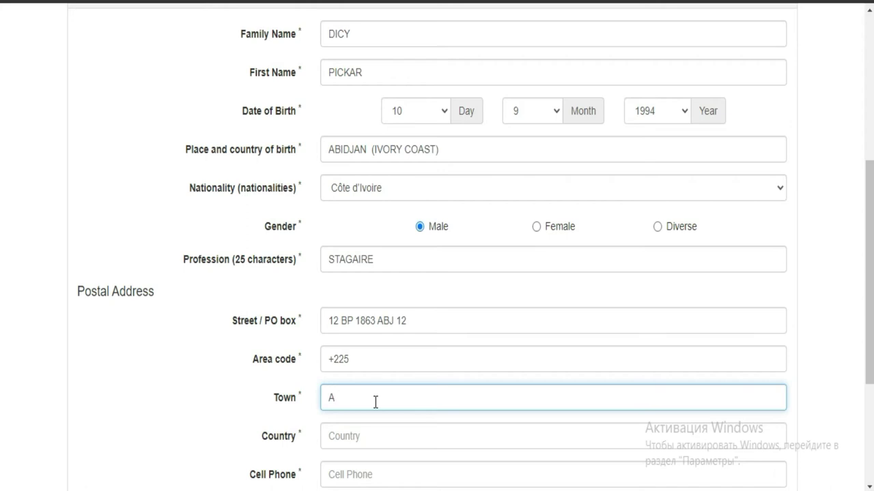
text(BIDH)
key(BackSpace)
text(JAN)
click(367, 439)
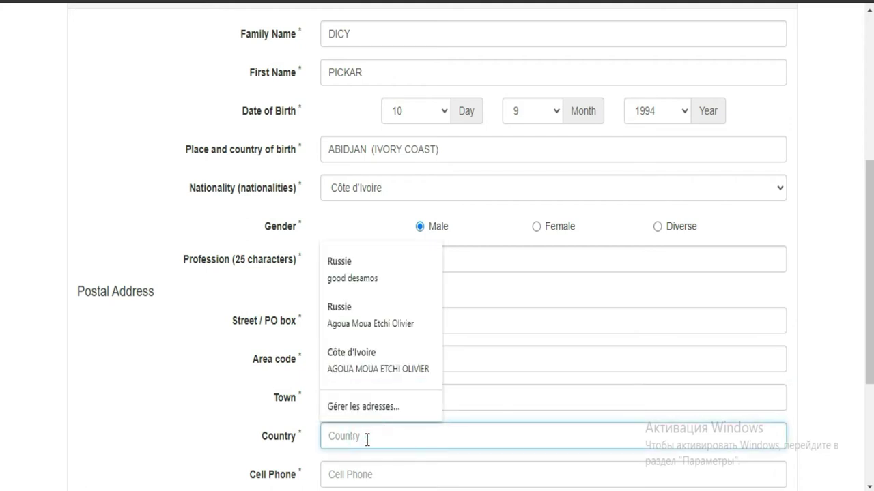
key(Escape)
text(O)
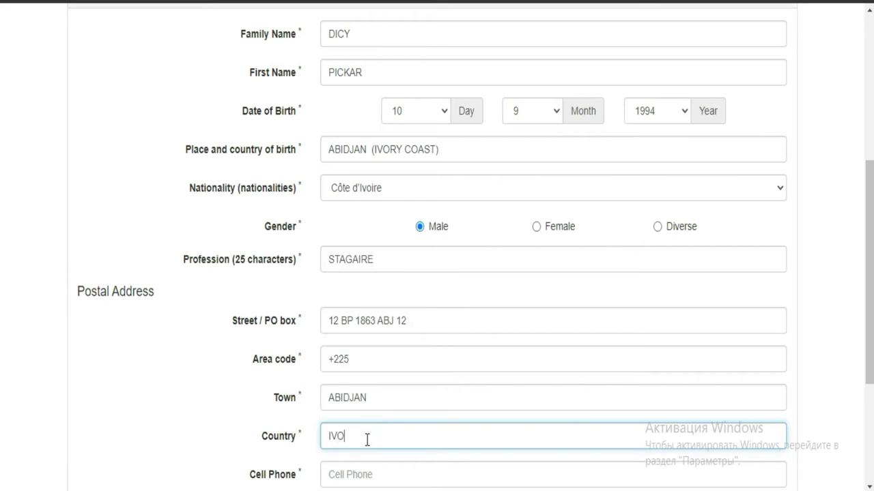
text(RY COAST)
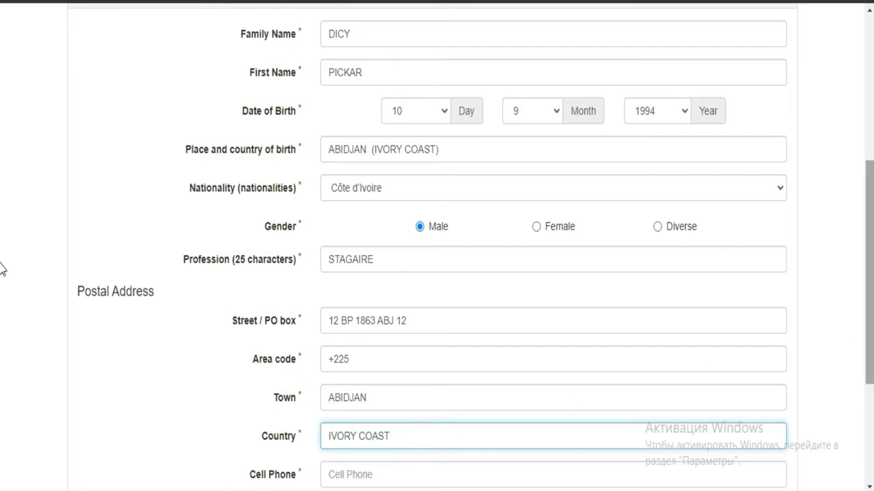
scroll(2, 268, down, 3)
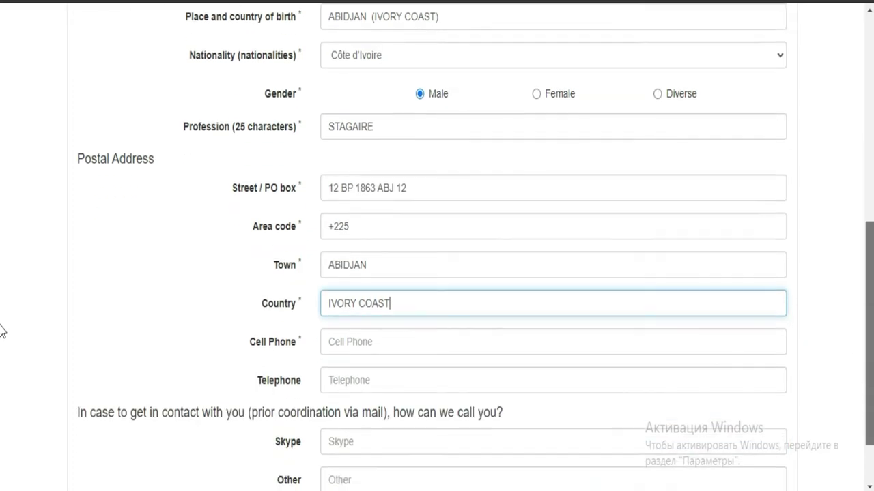
- Enter the applicant's mobile number with the +225 prefix in Cell Phone, leaving Telephone blank
click(398, 333)
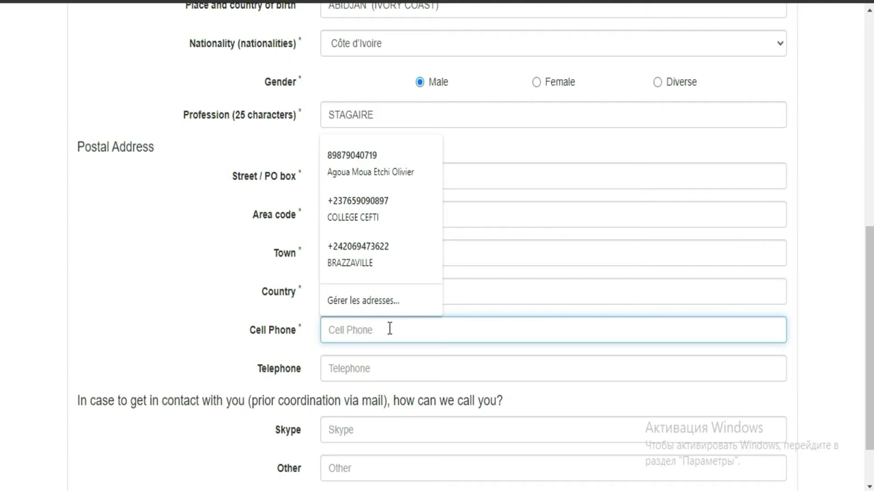
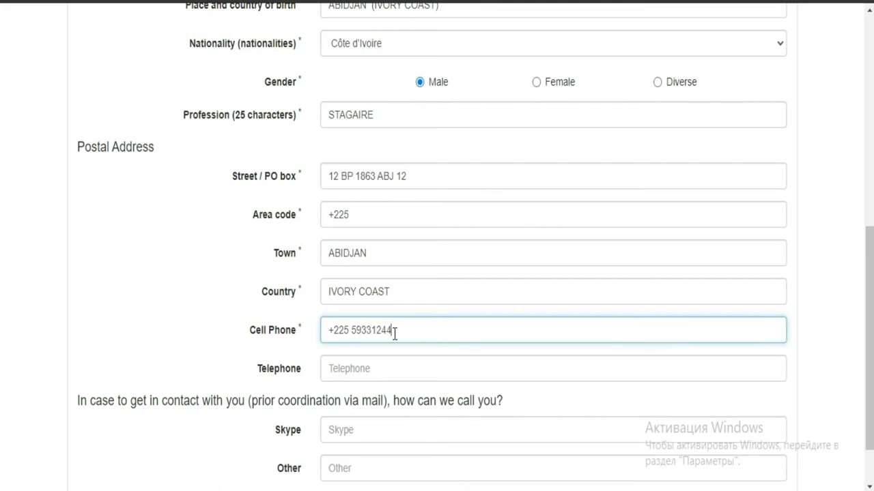
click(385, 370)
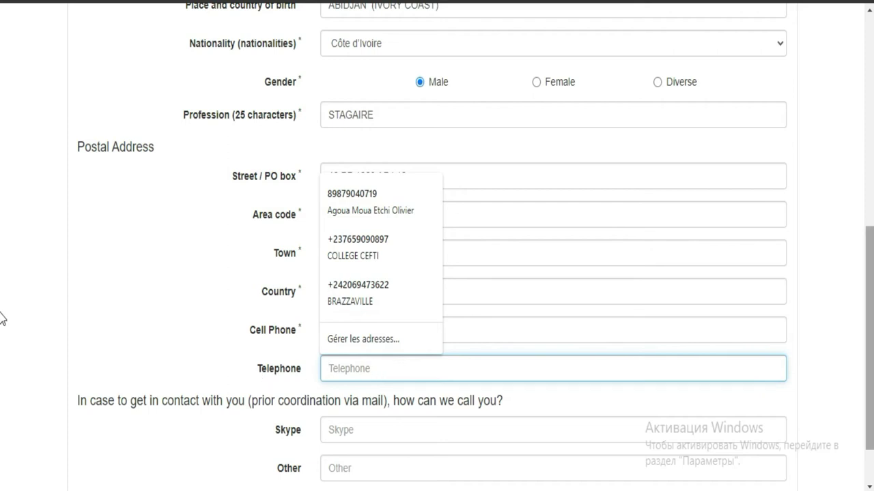
scroll(3, 384, down, 1)
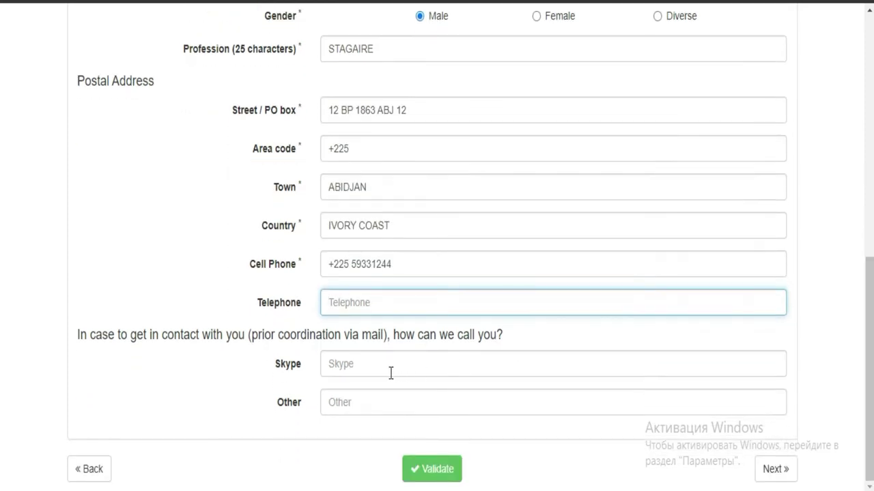
- Validate Personal Data, check the success message, and move on to the Languages section
click(448, 475)
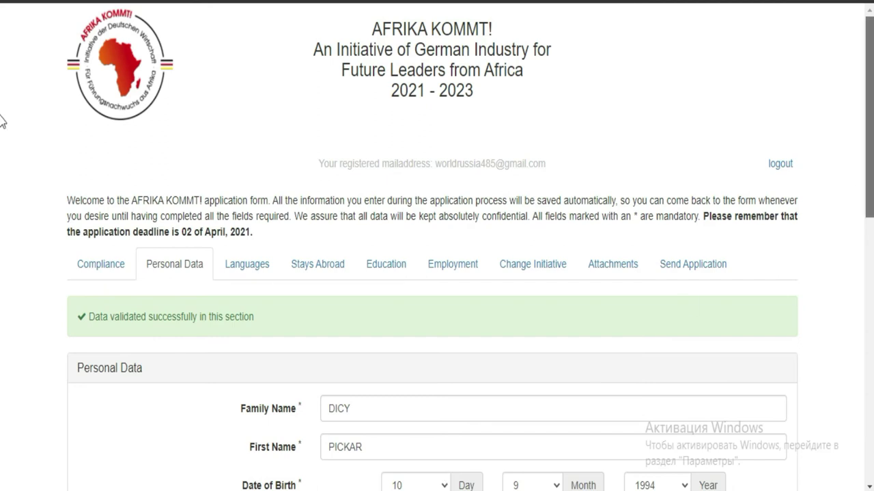
scroll(868, 288, down, 5)
scroll(868, 288, down, 3)
scroll(868, 335, down, 2)
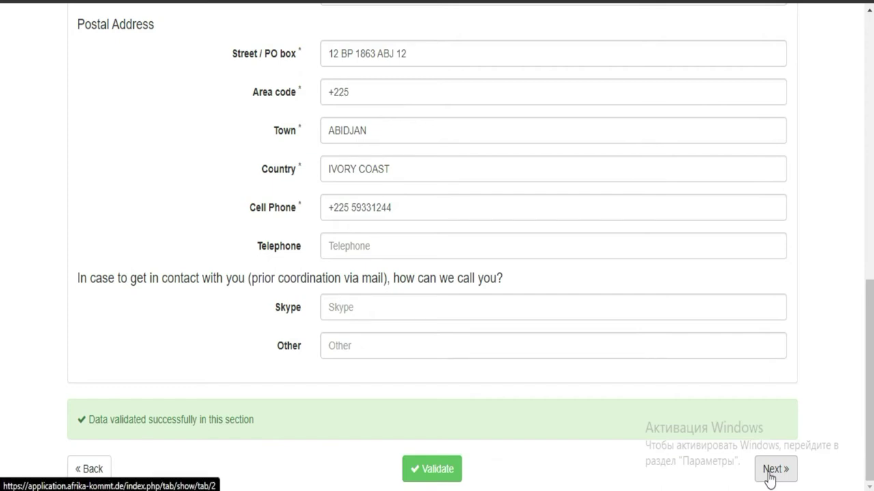
drag(258, 422, 41, 409)
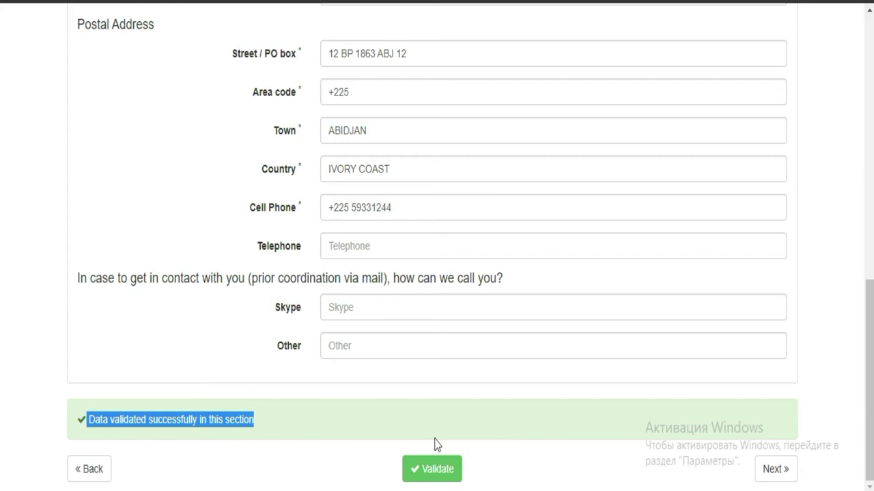
click(760, 478)
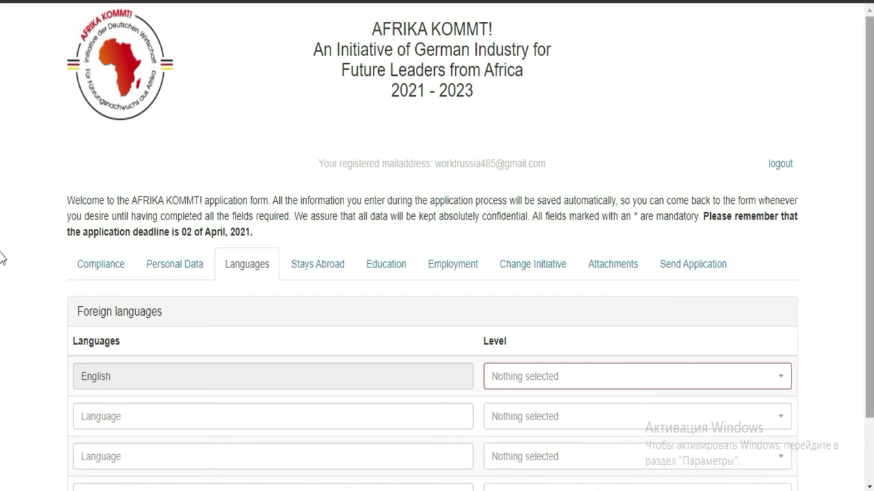
- Change English's Level from Basic knowledge to 'Able to speak / read / write fluently'
scroll(3, 369, down, 2)
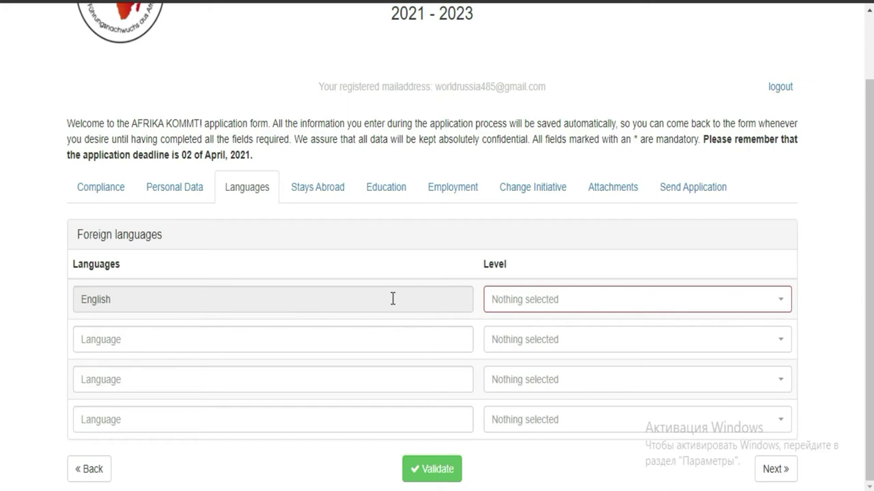
click(669, 306)
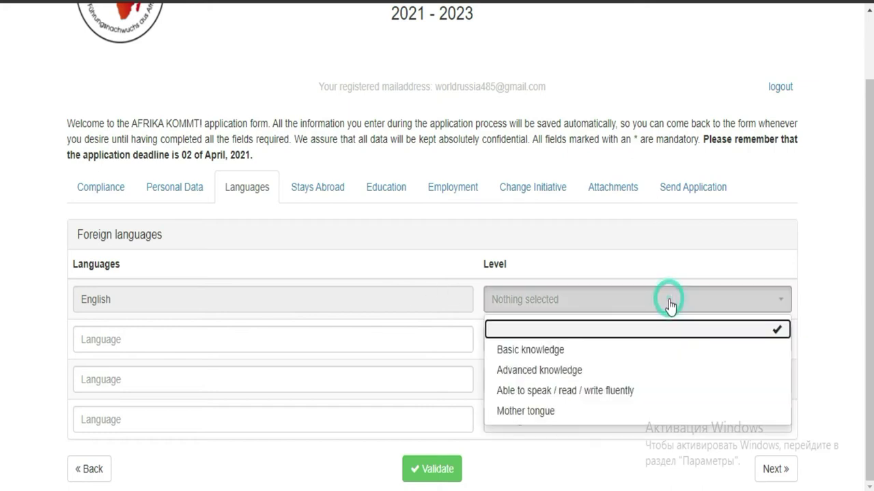
click(604, 352)
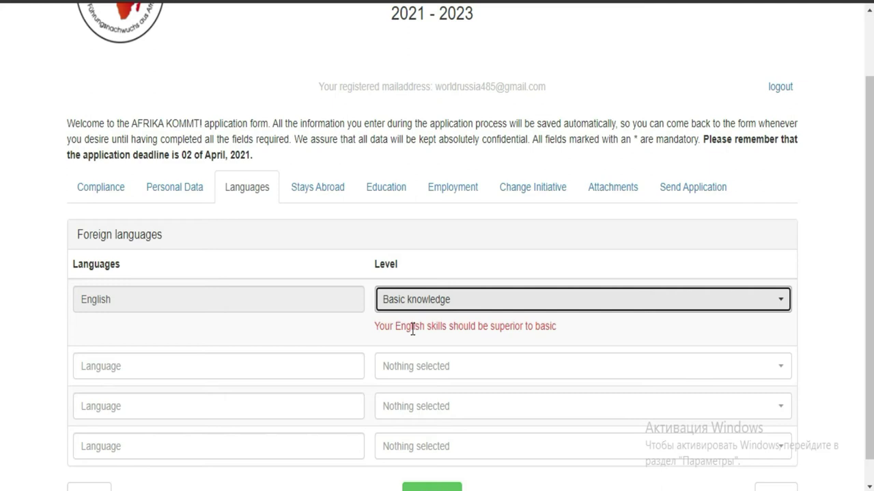
click(744, 305)
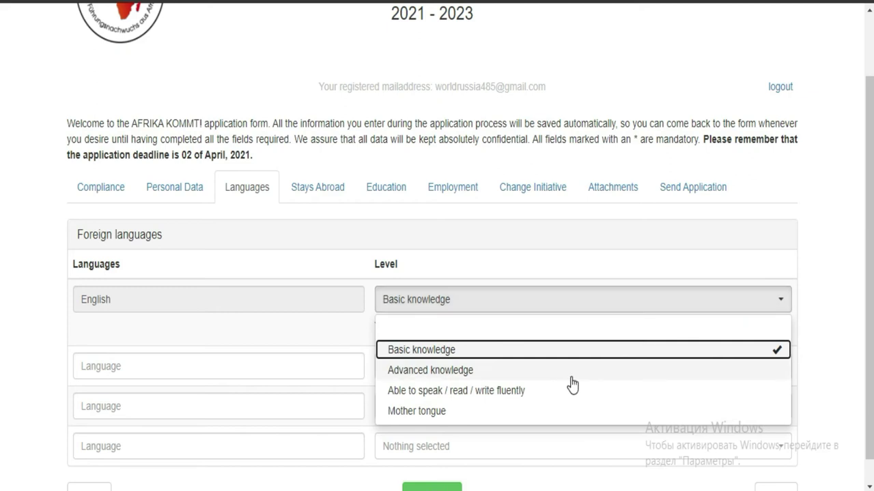
click(479, 392)
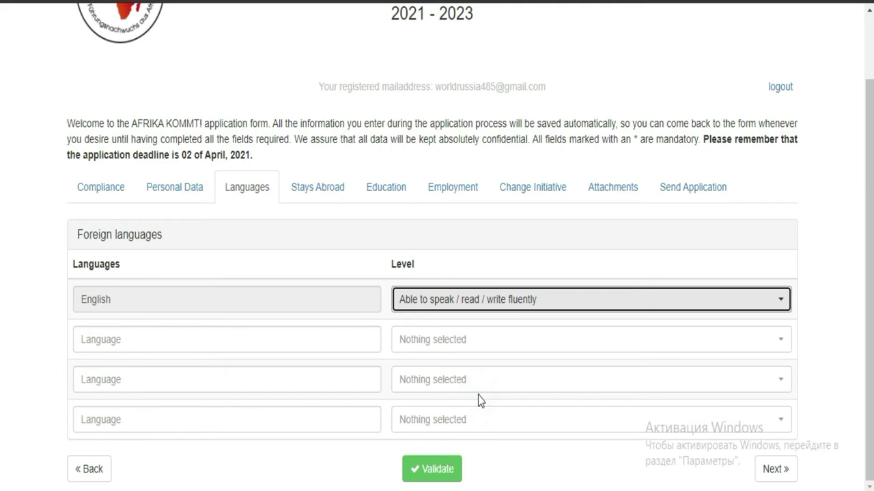
click(620, 303)
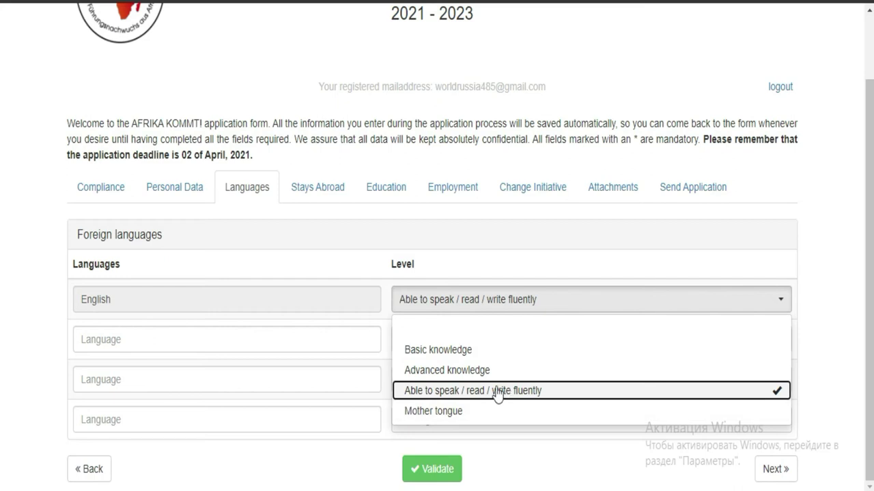
click(327, 340)
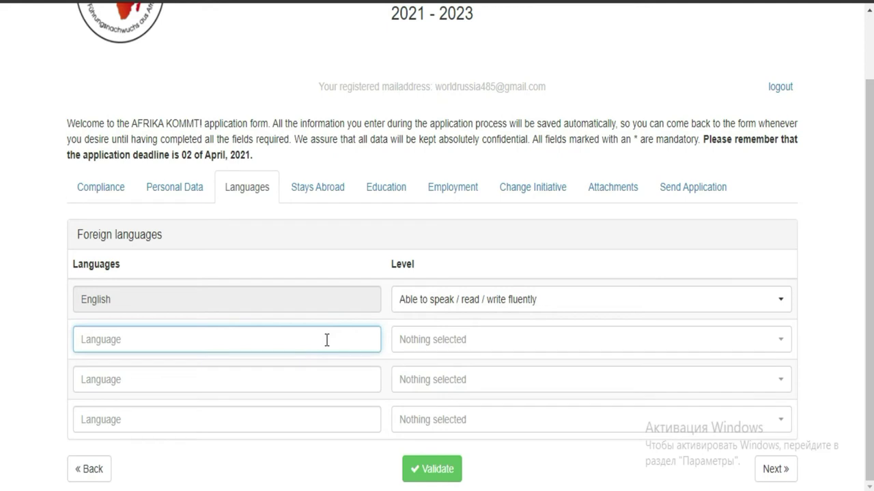
- Add FRENCH as the second language with Advanced knowledge level
text(FRENCH)
click(481, 339)
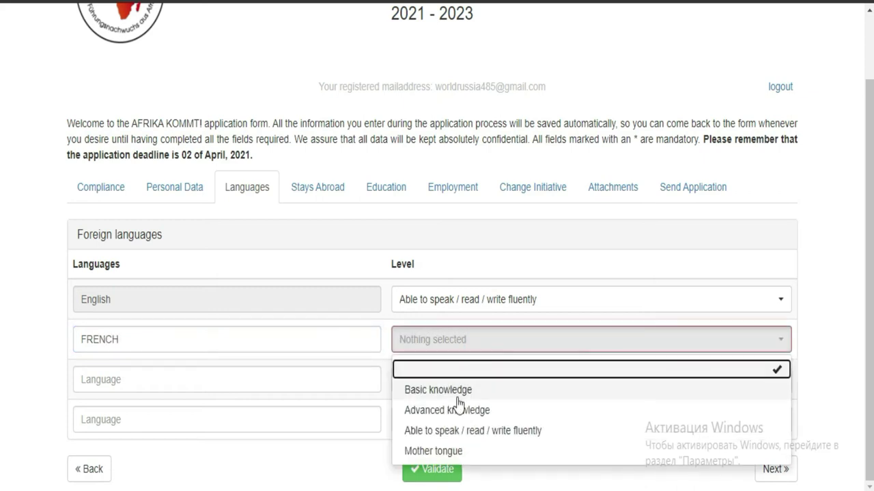
click(455, 394)
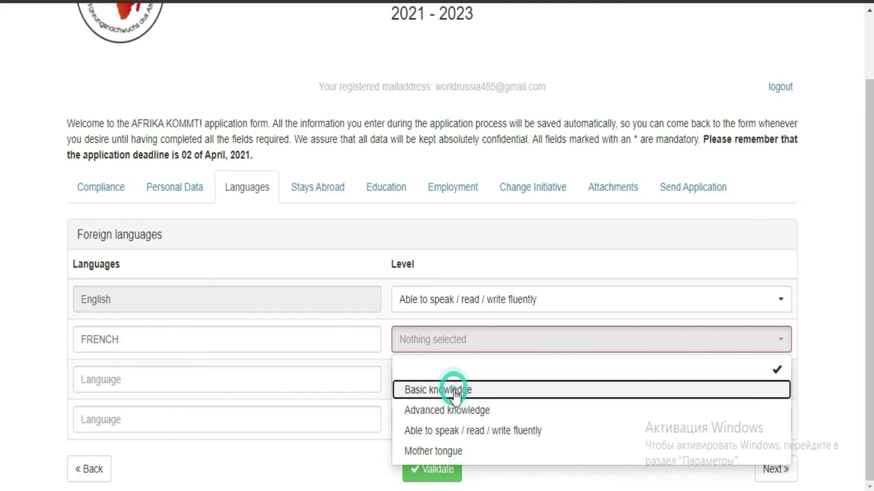
click(493, 349)
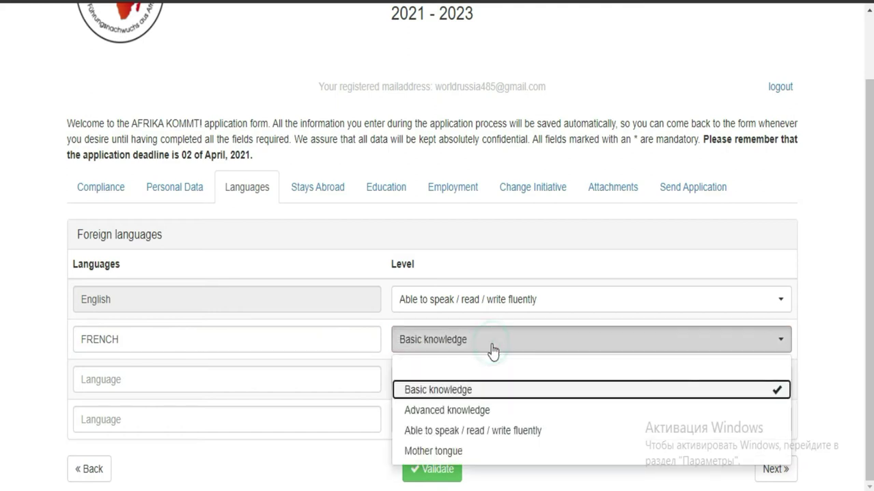
click(474, 410)
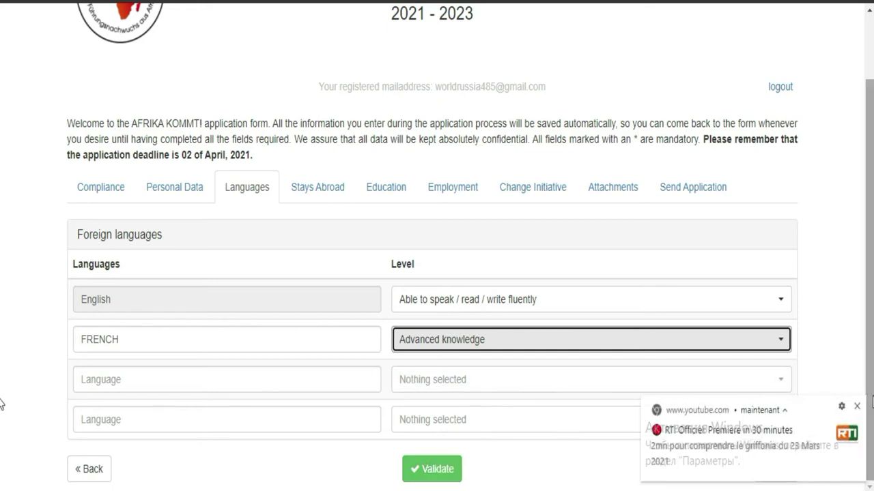
- Dismiss the notification, validate the Languages section, and continue to Stays Abroad
click(858, 408)
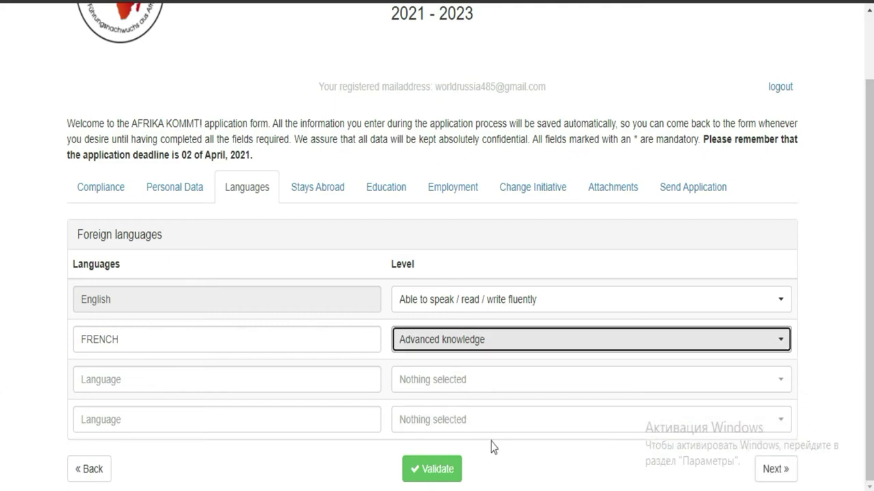
click(447, 473)
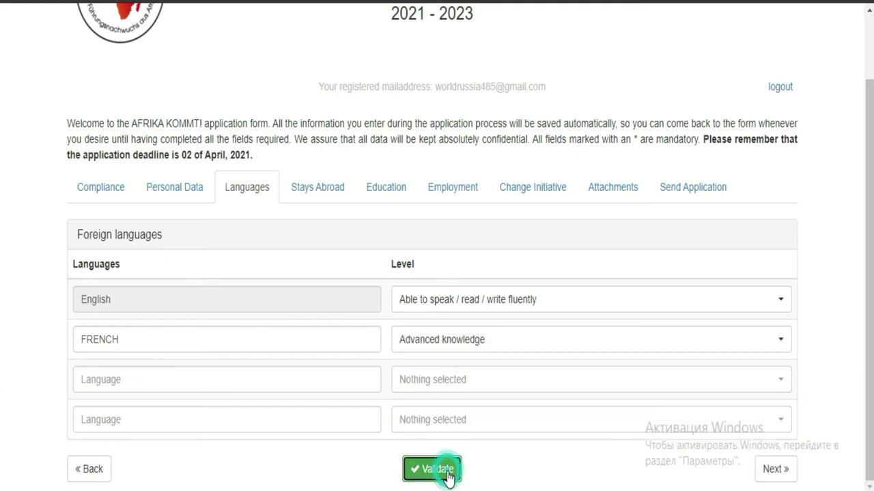
click(766, 478)
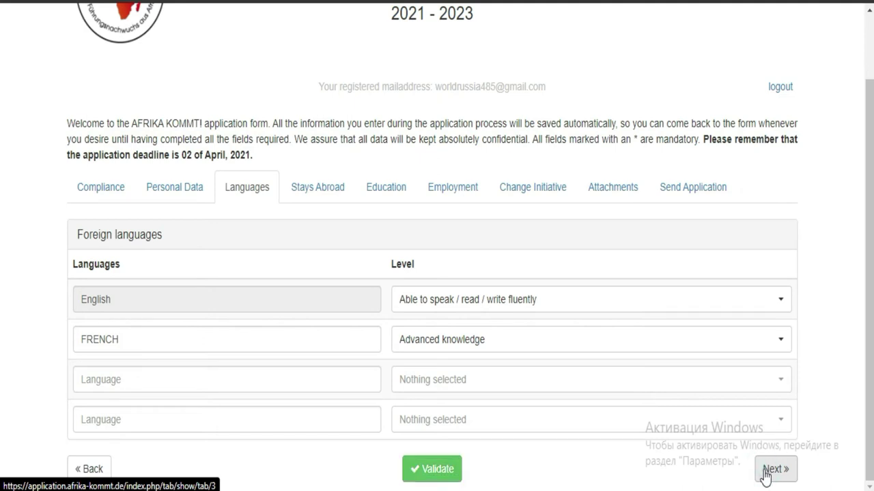
click(767, 477)
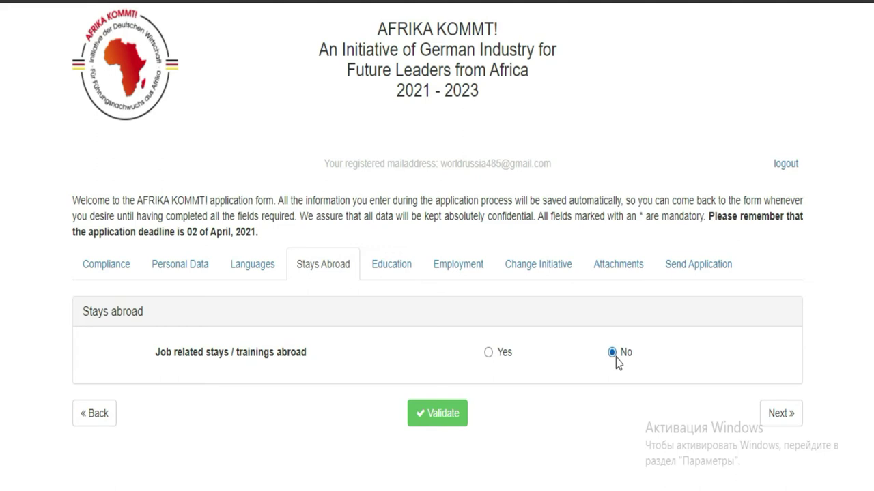
- Keep 'No' for job-related stays abroad and continue to the Education section
click(774, 420)
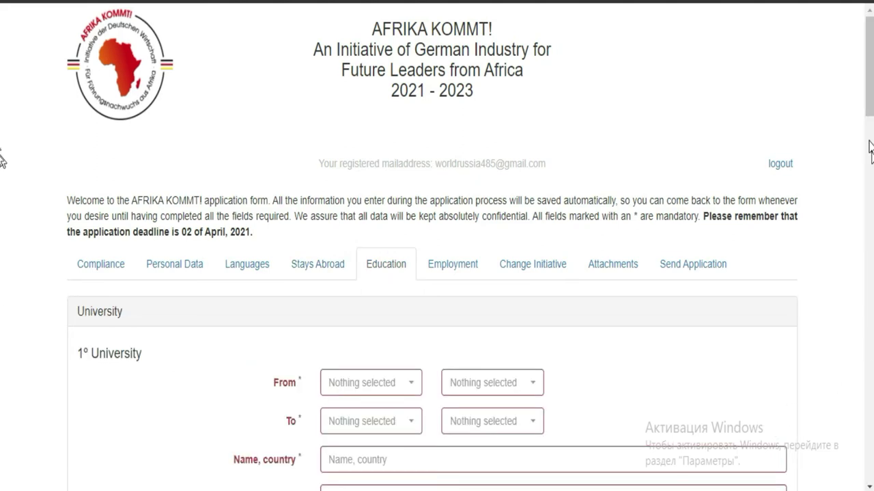
- Look over the empty Education fields, checking the first university's From month choices
scroll(2, 137, down, 3)
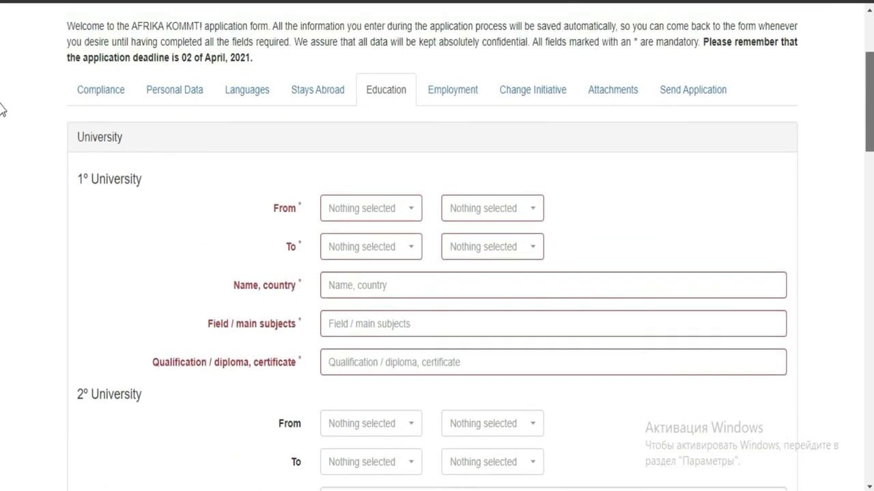
scroll(496, 148, up, 1)
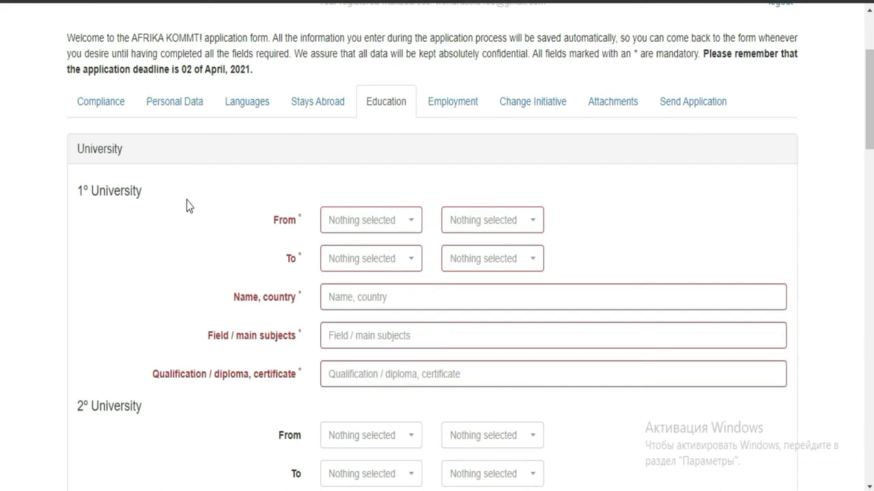
click(401, 231)
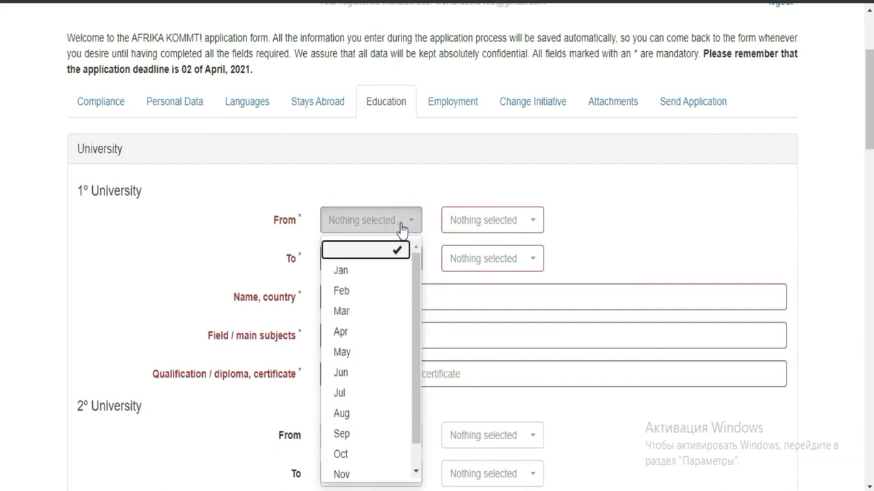
drag(415, 276, 413, 295)
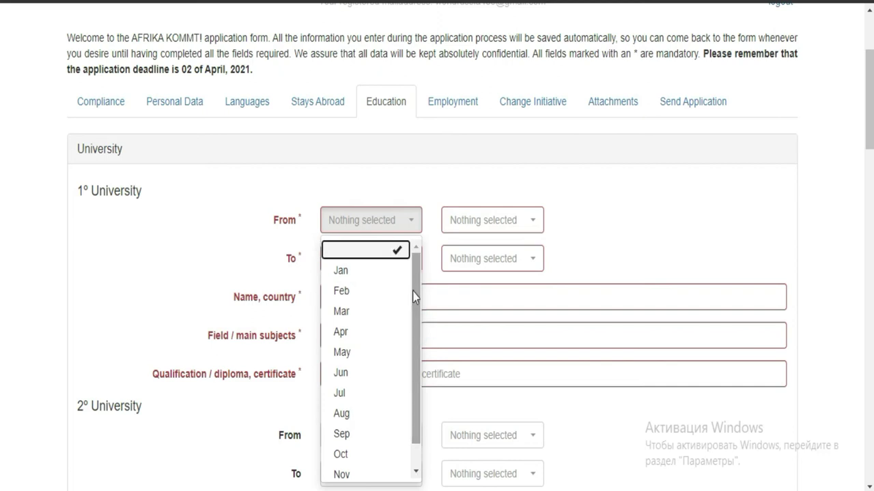
scroll(2, 219, down, 5)
scroll(2, 218, down, 1)
scroll(2, 215, up, 1)
scroll(2, 215, down, 3)
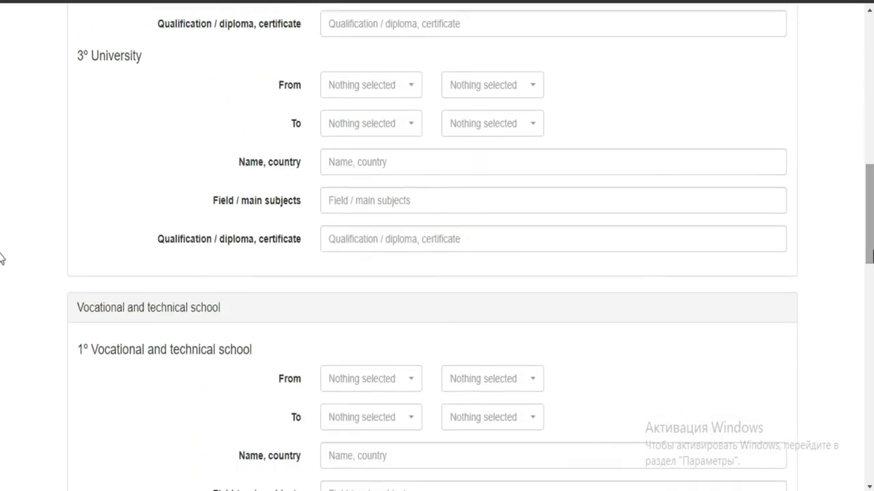
scroll(2, 258, down, 6)
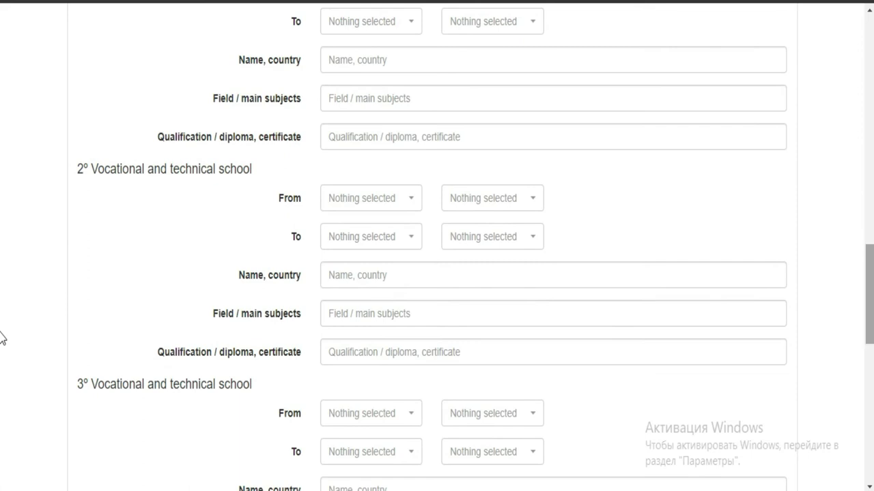
scroll(2, 338, down, 6)
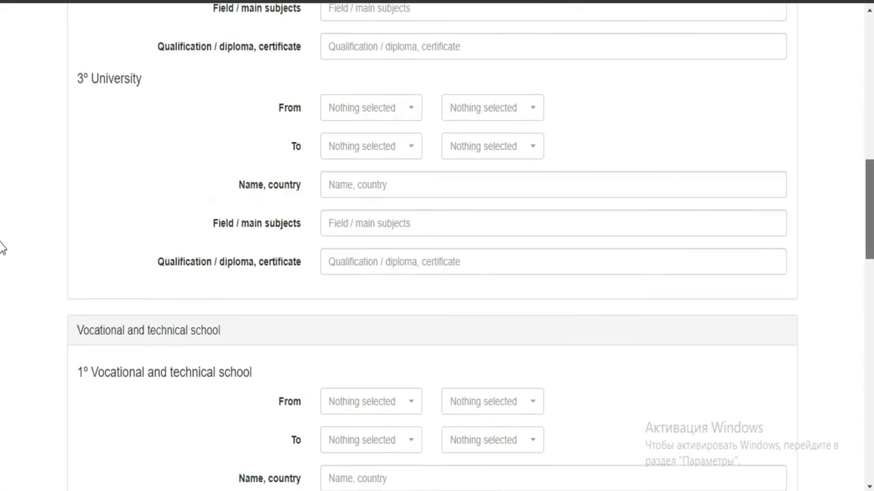
scroll(2, 281, down, 10)
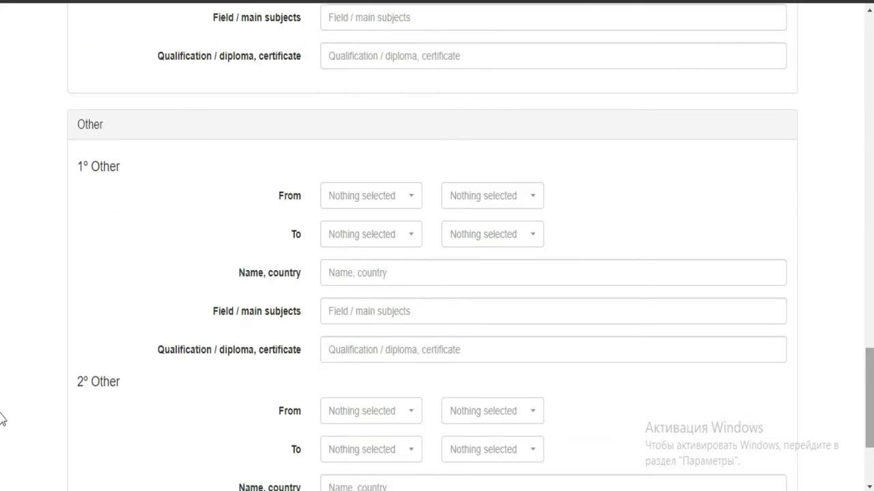
scroll(2, 423, down, 3)
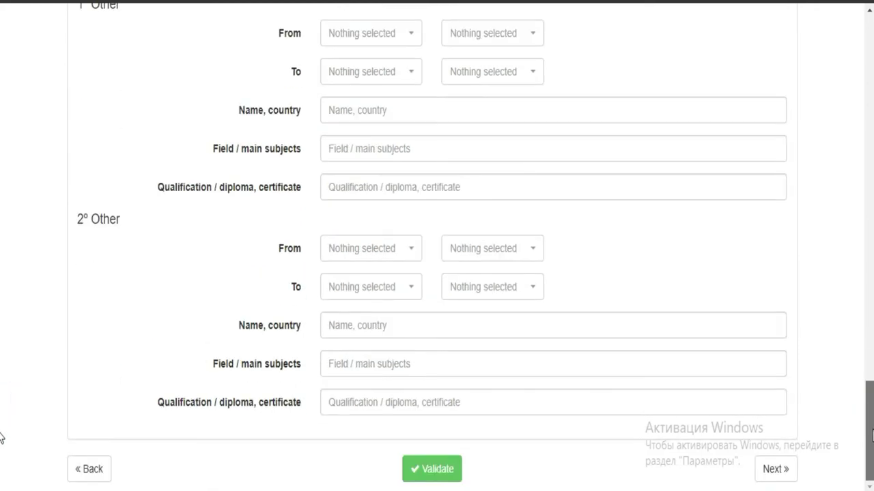
scroll(2, 326, up, 8)
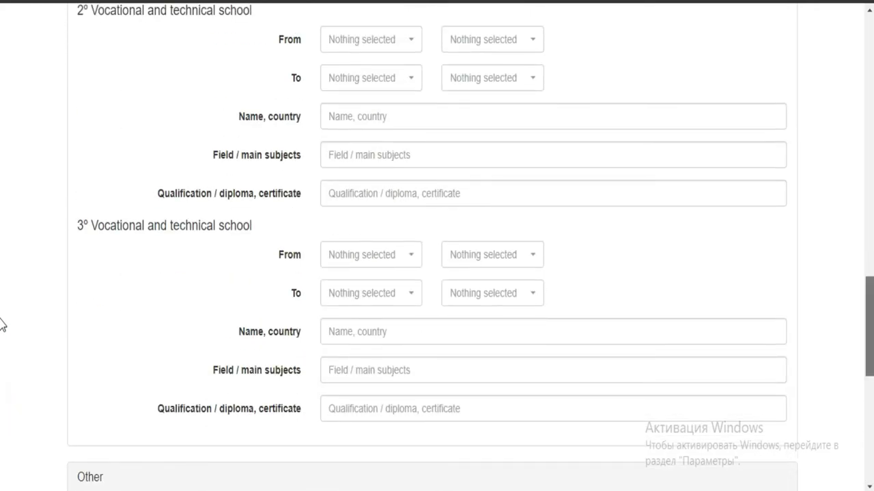
scroll(2, 326, up, 10)
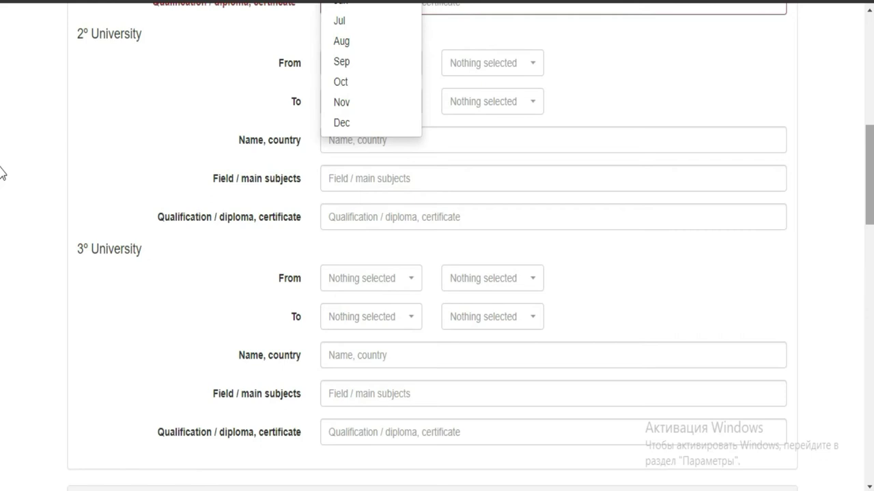
scroll(2, 173, up, 5)
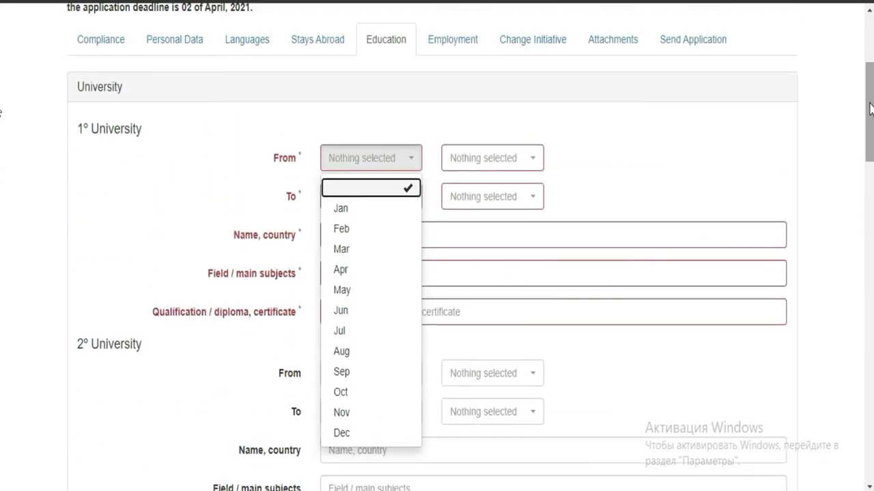
click(696, 162)
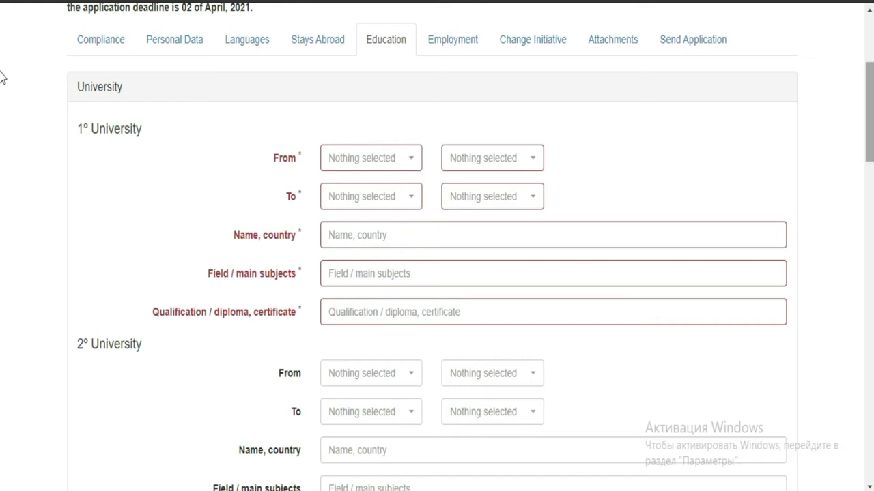
click(871, 86)
drag(872, 86, 871, 97)
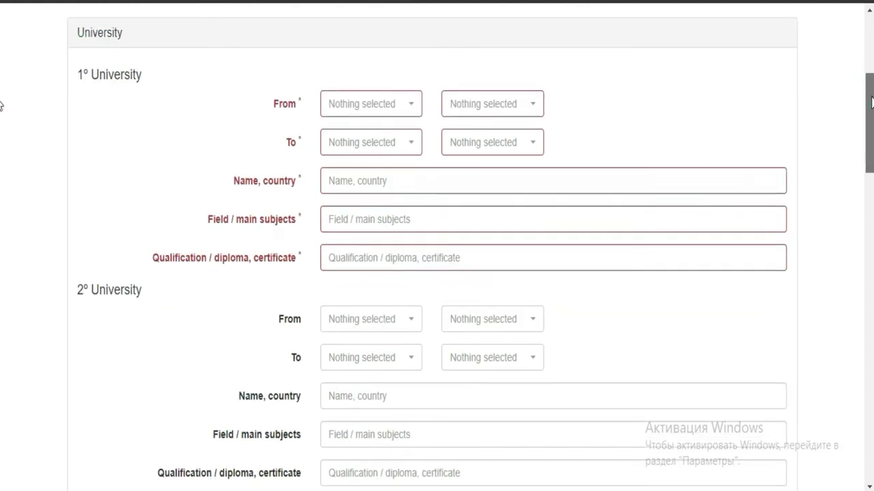
click(413, 105)
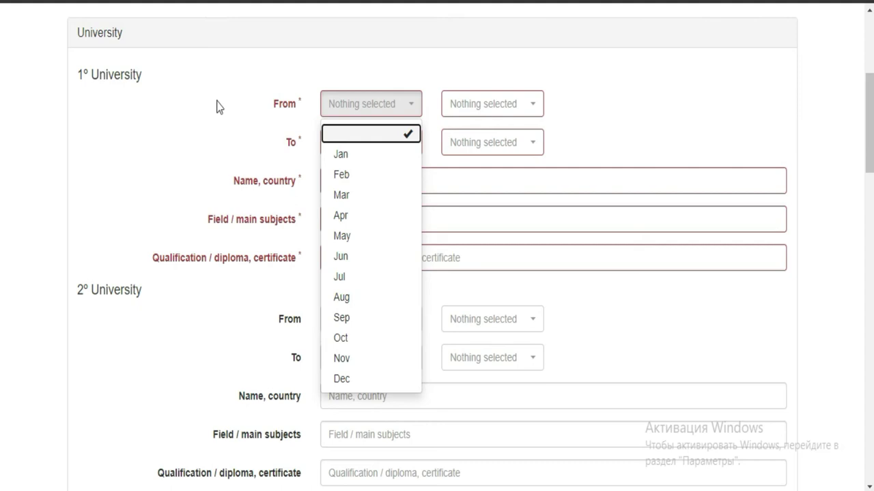
click(455, 191)
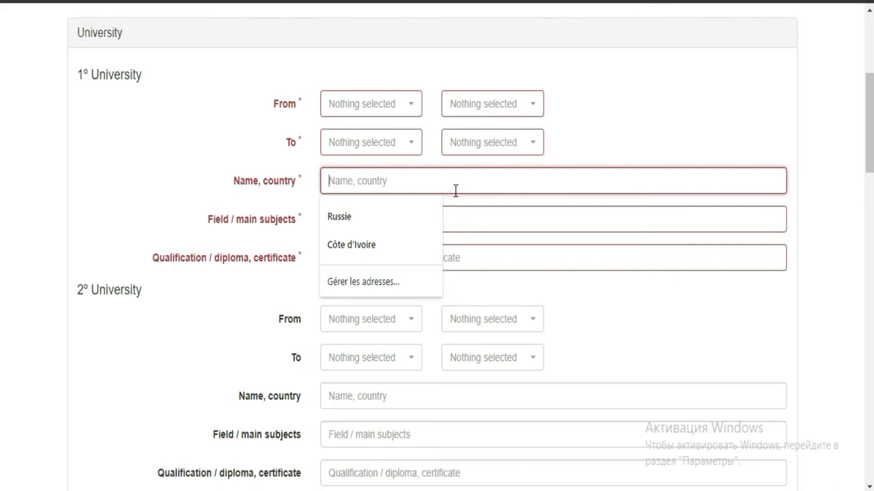
click(485, 218)
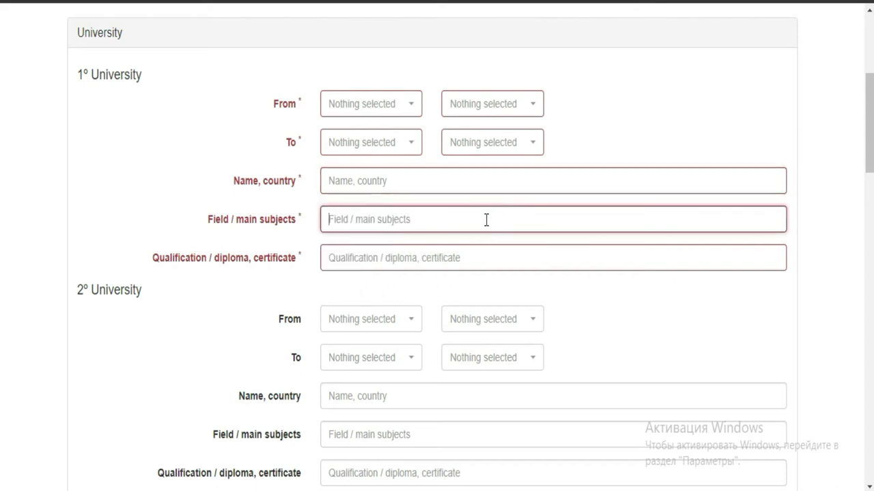
click(471, 258)
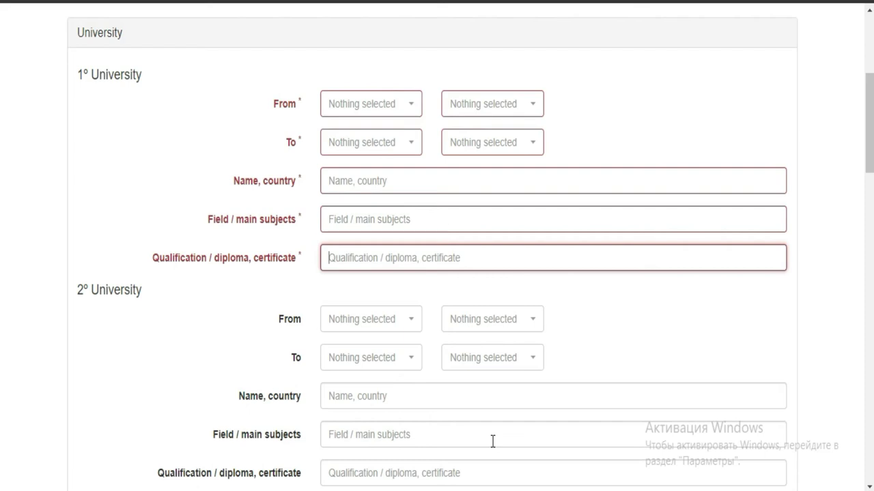
scroll(1, 205, down, 6)
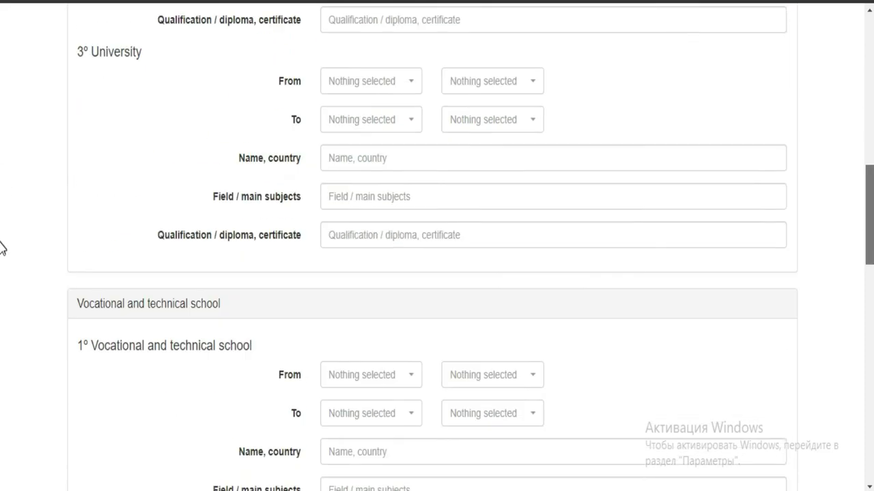
scroll(2, 178, up, 6)
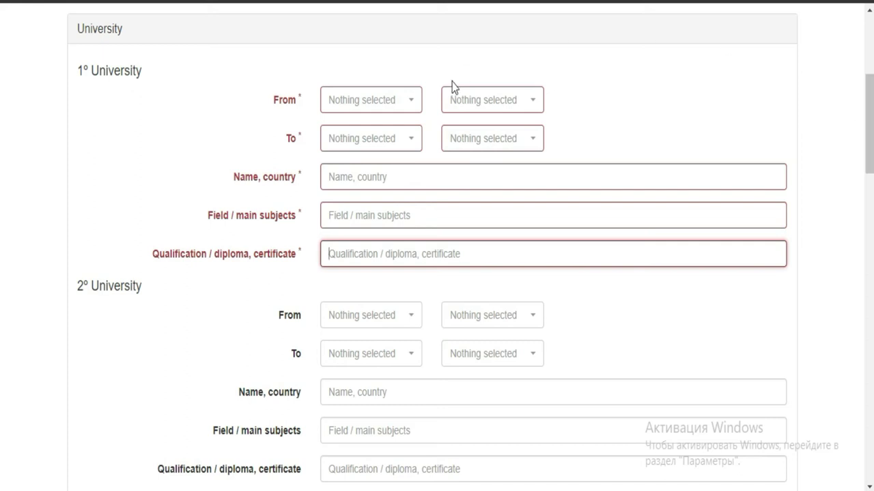
drag(869, 107, 869, 139)
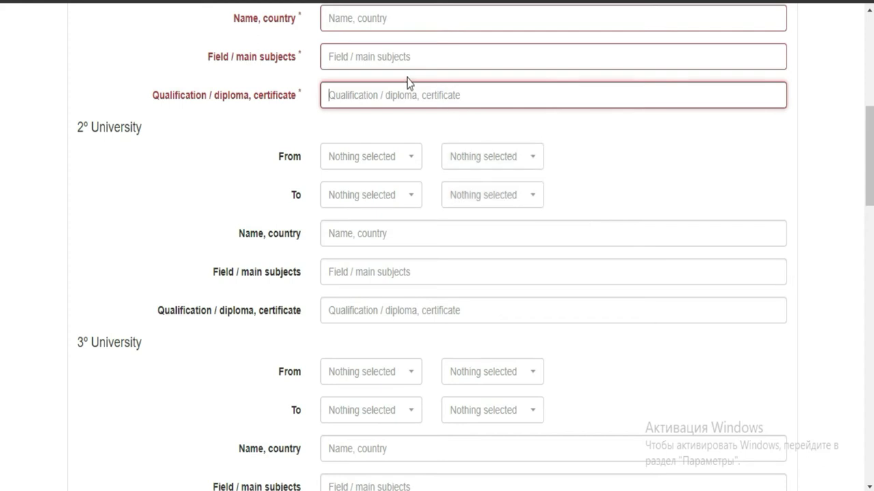
- Set the first university's From date to Jan 2012
scroll(1, 157, down, 4)
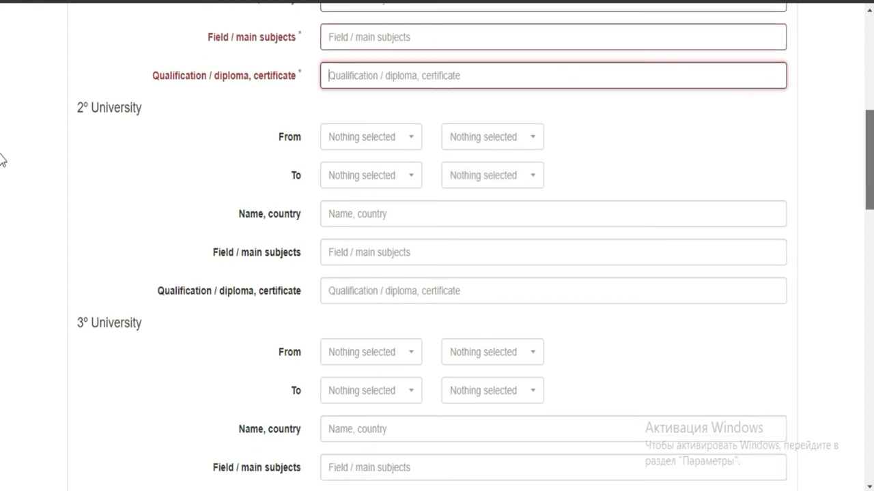
scroll(2, 201, up, 12)
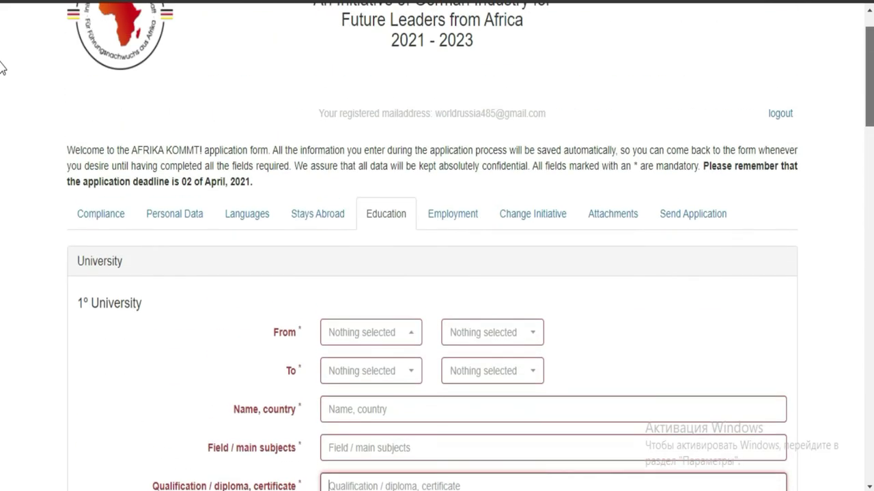
scroll(2, 75, down, 3)
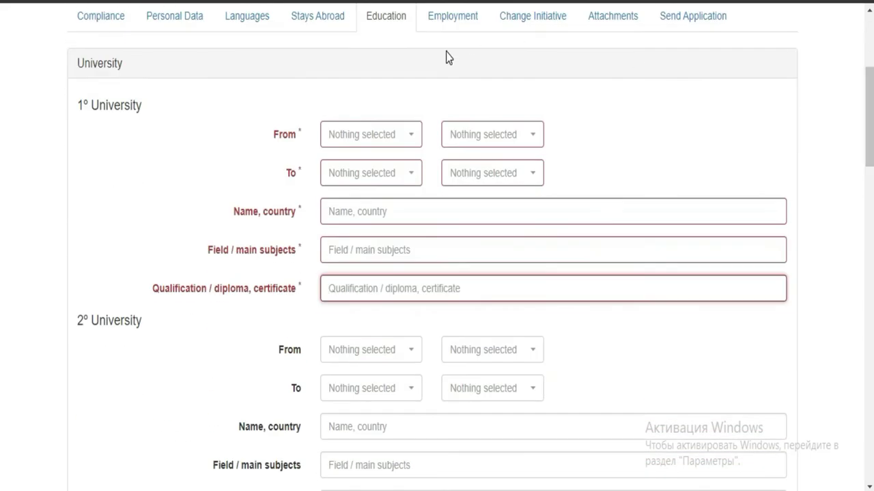
click(398, 142)
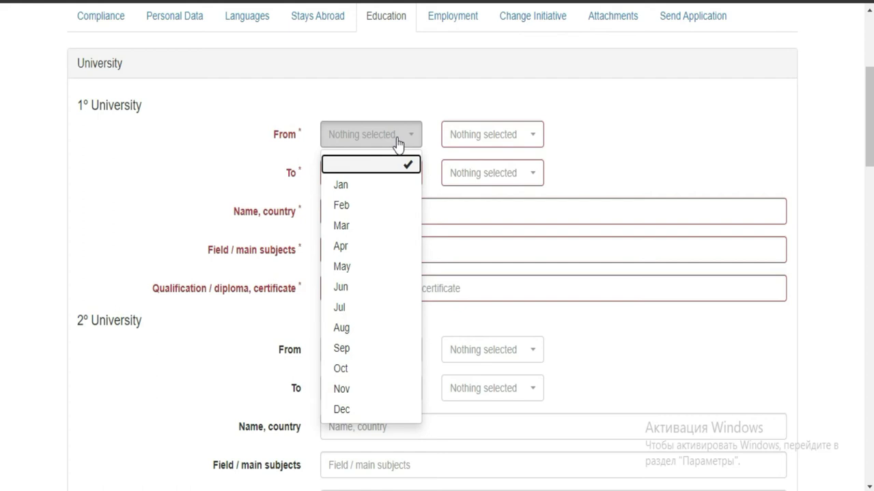
click(369, 189)
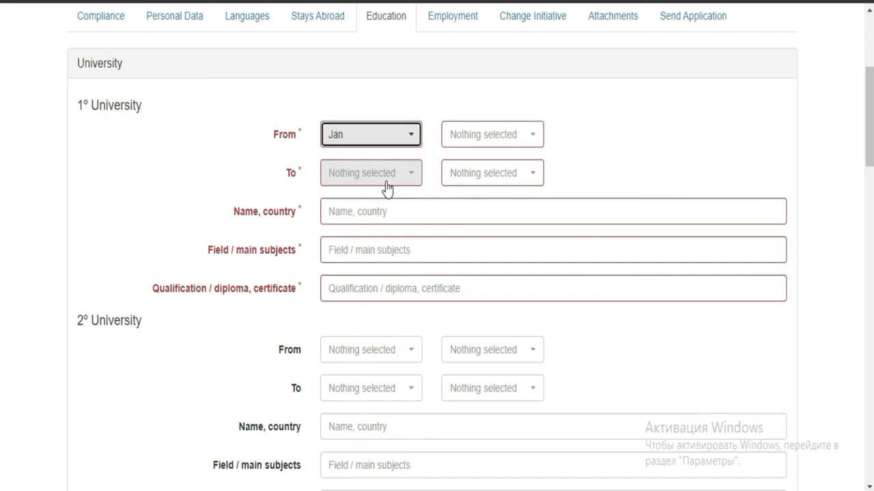
click(529, 134)
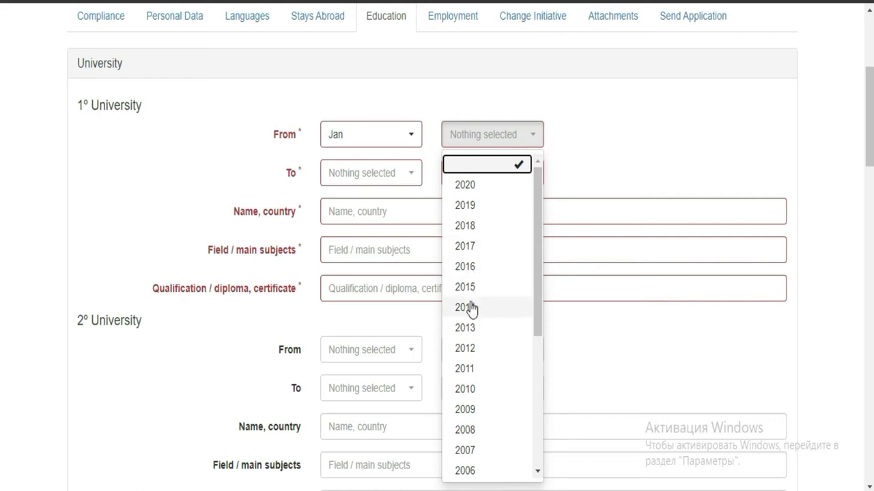
click(467, 348)
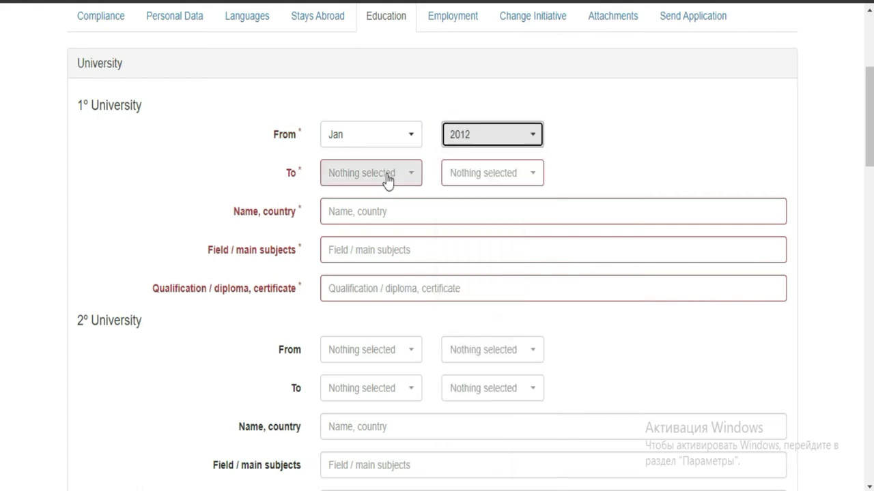
- Set the first university's To date to Mar 2015
click(385, 180)
click(351, 264)
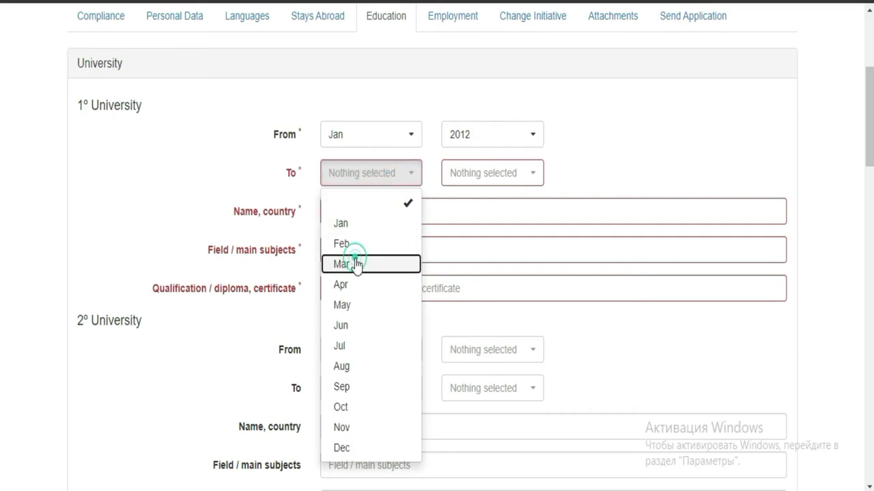
click(531, 178)
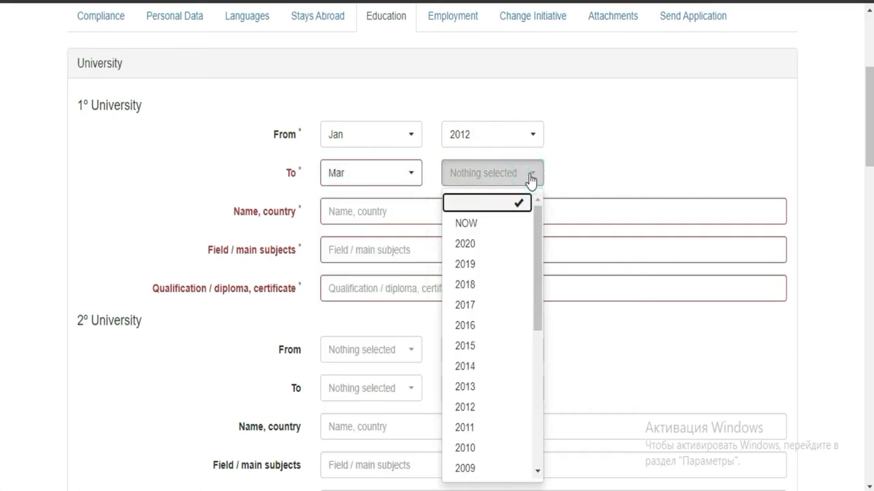
click(484, 348)
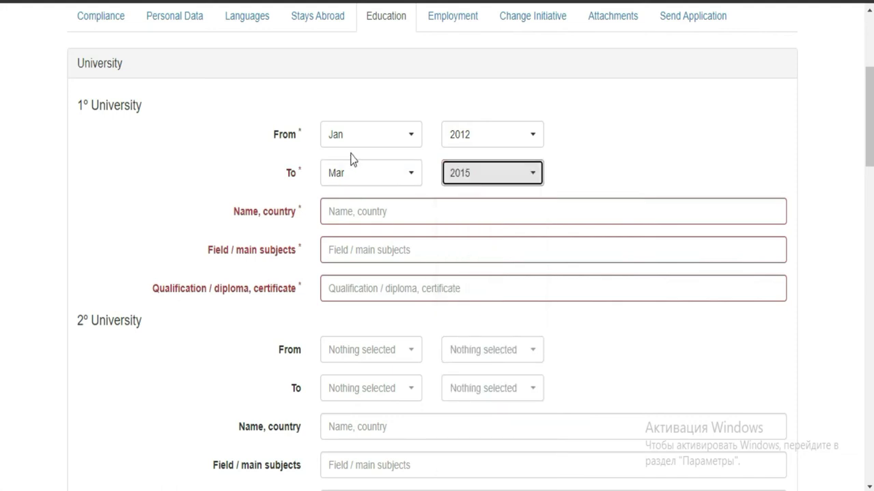
click(445, 217)
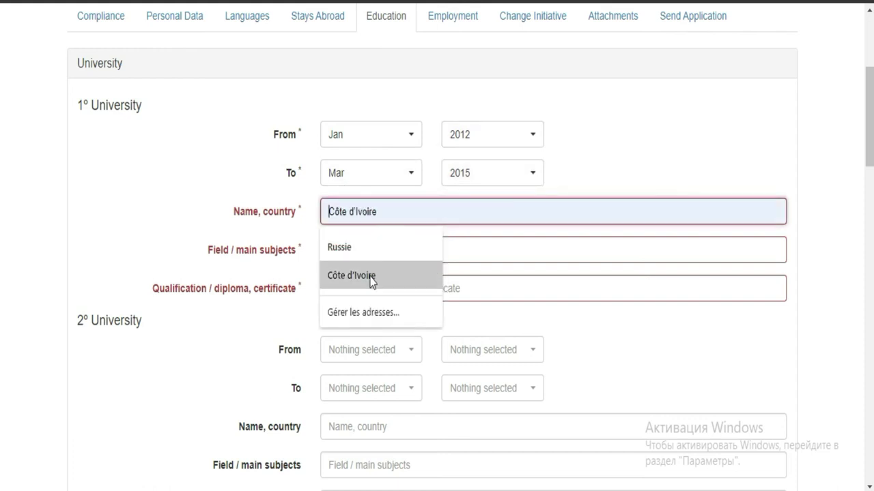
- Choose Côte d'Ivoire, enter field MATHEMATICS AND APPLICATIONS and qualification LICENCE
click(371, 275)
click(488, 250)
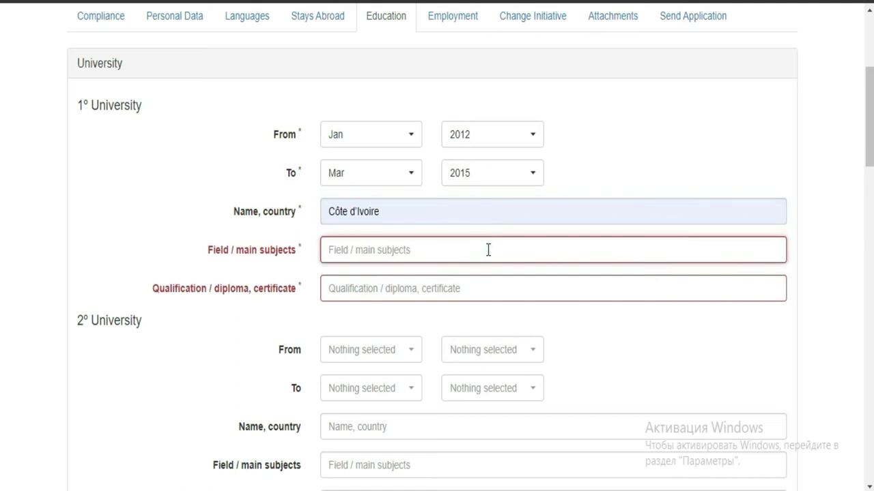
text(MA)
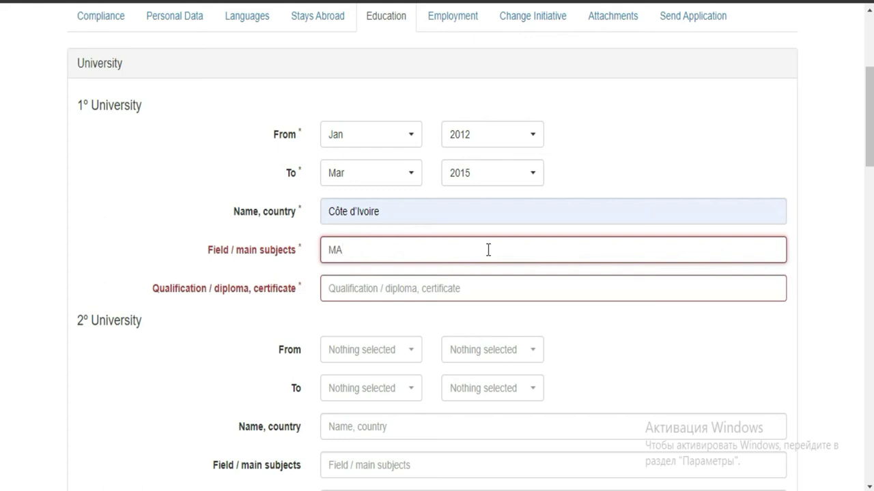
text(THEMATICS AND APP)
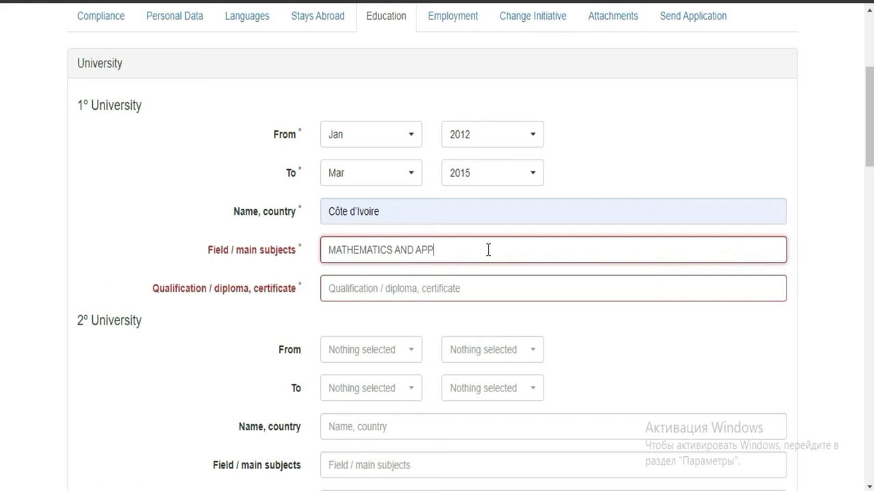
text(LICATIONS)
click(393, 289)
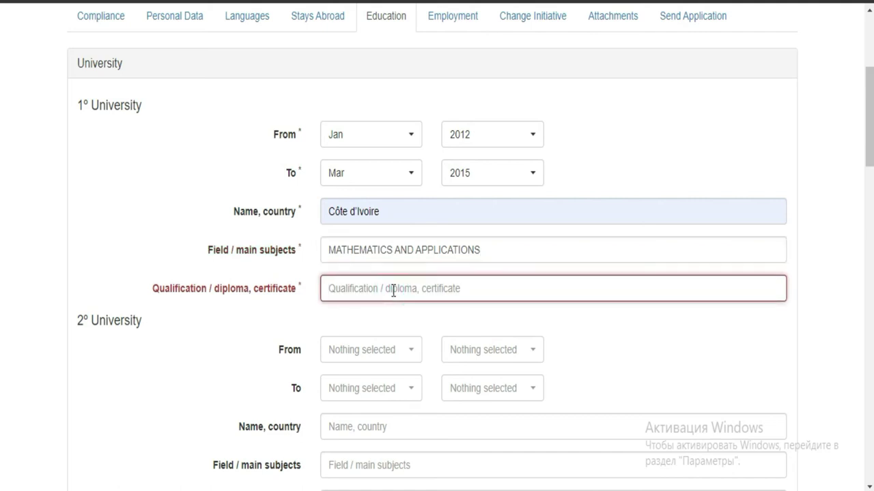
text(LI)
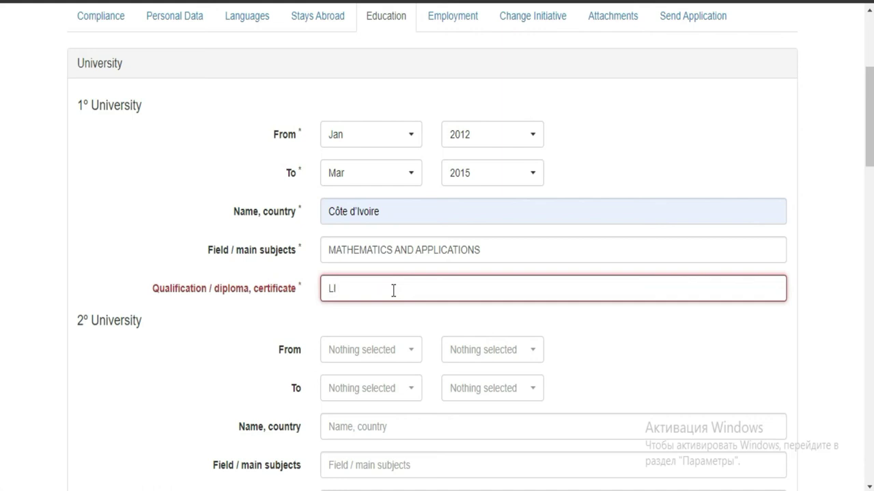
text(CENCE)
- Review the filled Education section, dismiss the Instagram notification, and proceed to Employment
scroll(2, 161, down, 2)
scroll(2, 171, down, 2)
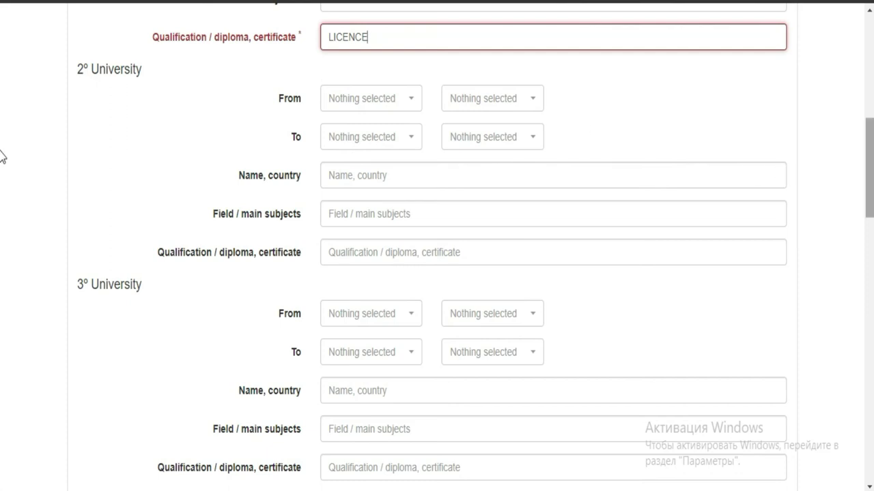
scroll(2, 157, down, 10)
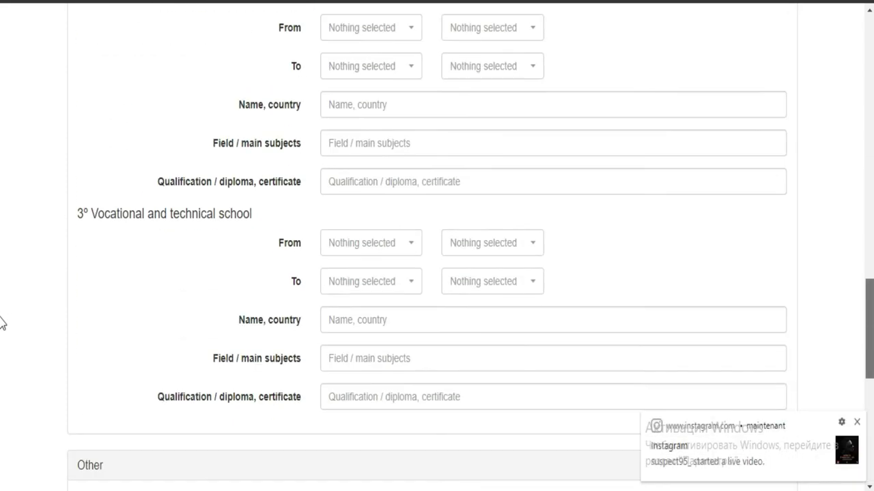
scroll(2, 323, down, 1)
click(857, 423)
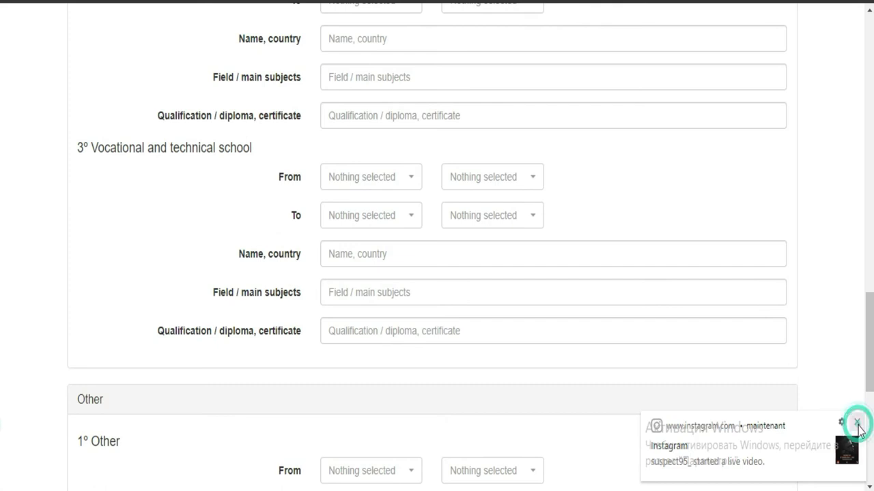
scroll(4, 396, down, 5)
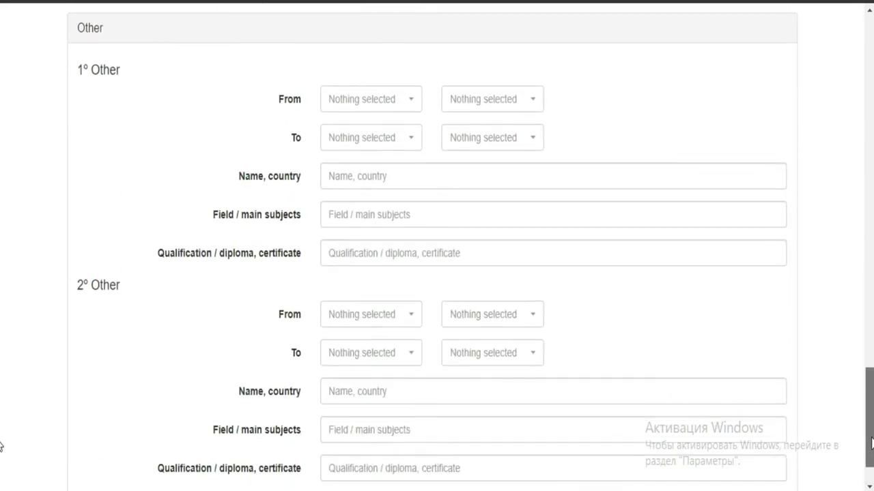
scroll(1, 447, up, 15)
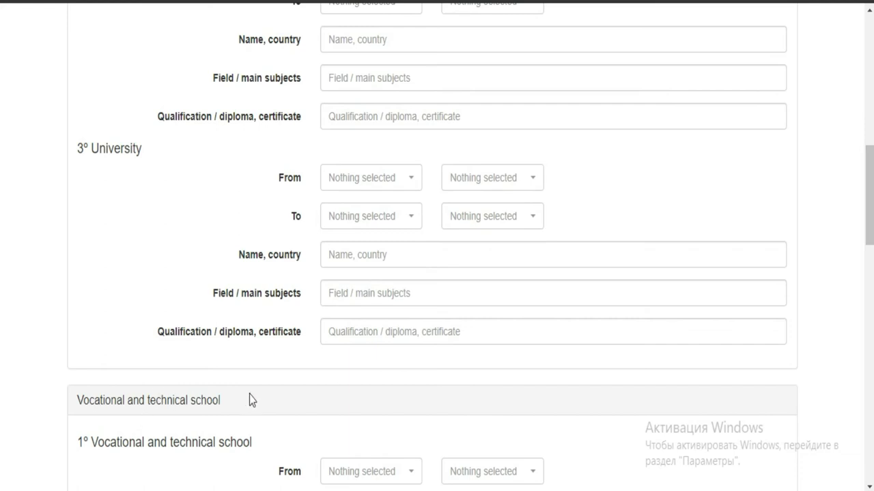
scroll(2, 219, down, 4)
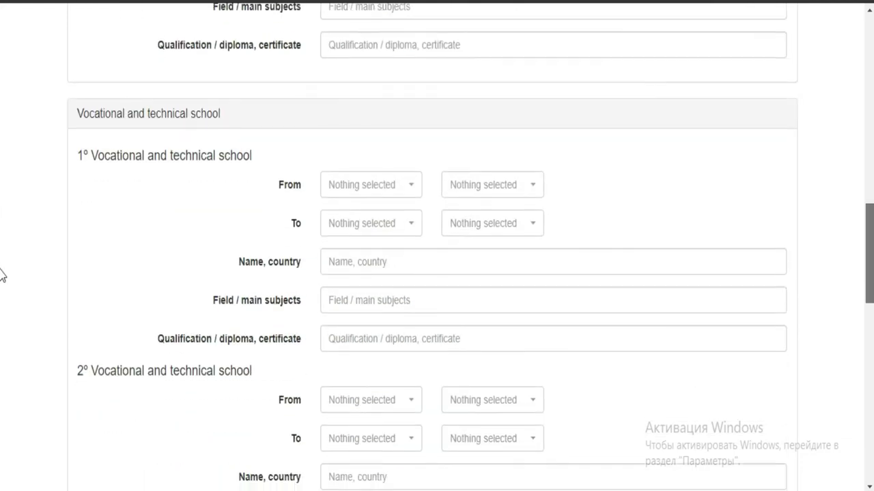
scroll(1, 311, down, 4)
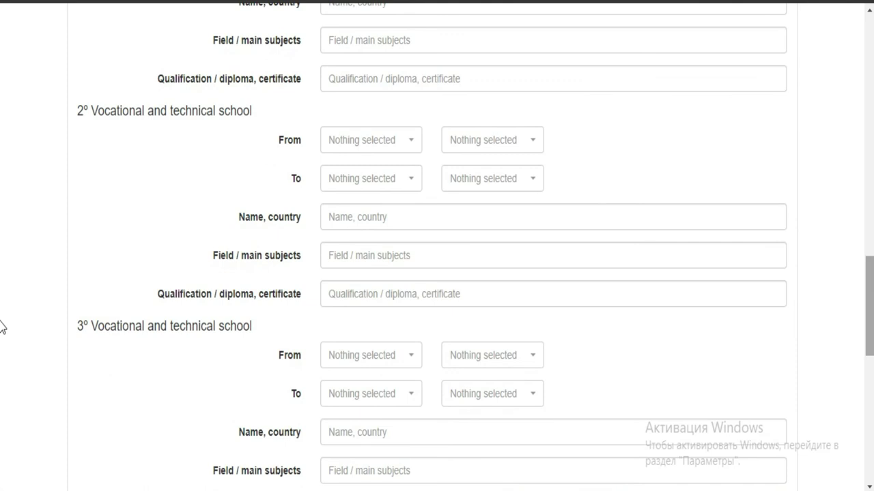
scroll(1, 335, down, 2)
scroll(2, 364, down, 2)
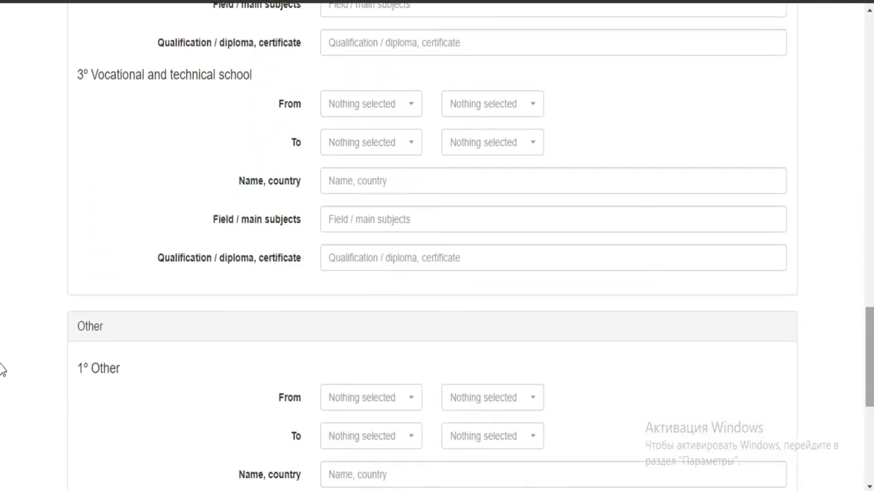
scroll(1, 383, down, 4)
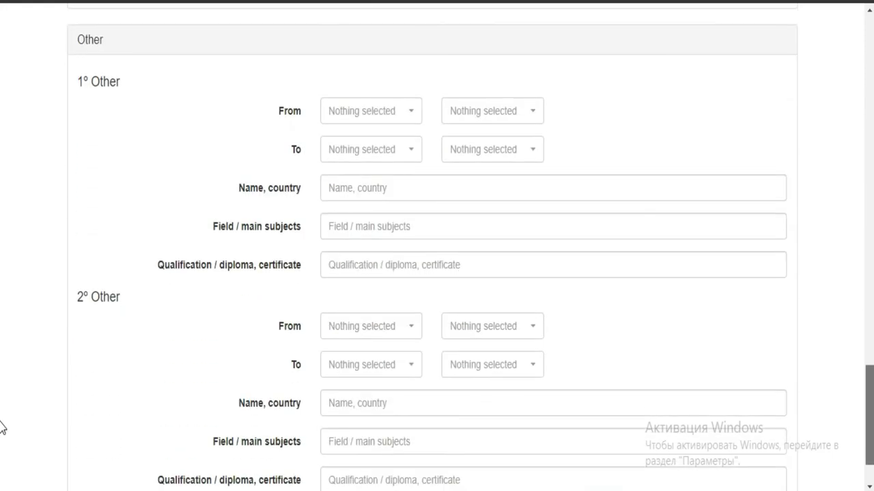
scroll(2, 427, up, 6)
scroll(2, 293, up, 5)
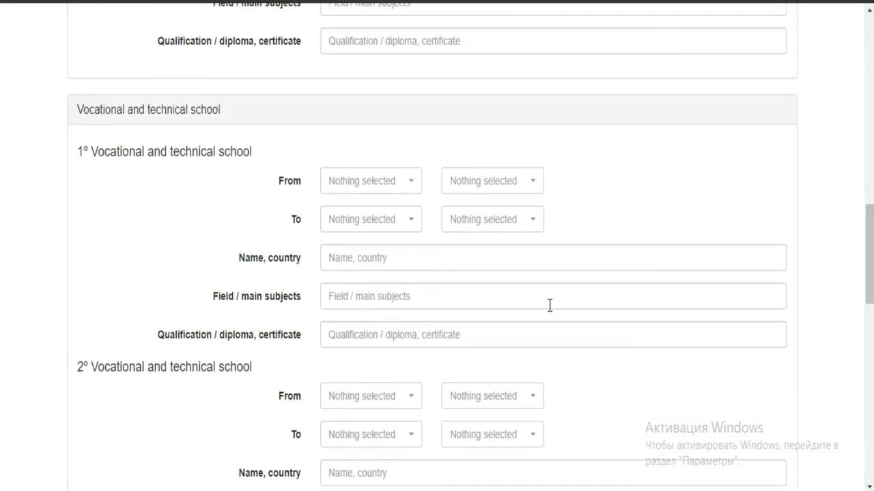
scroll(1, 205, up, 4)
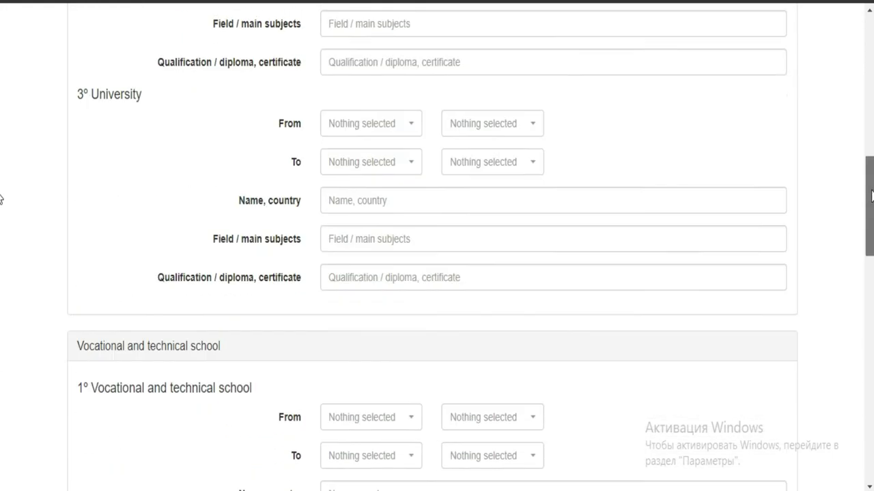
scroll(2, 409, down, 15)
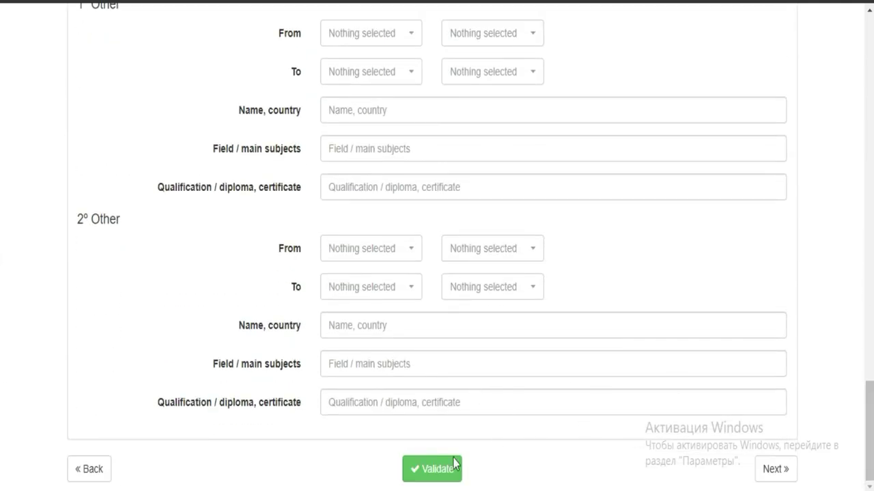
click(772, 471)
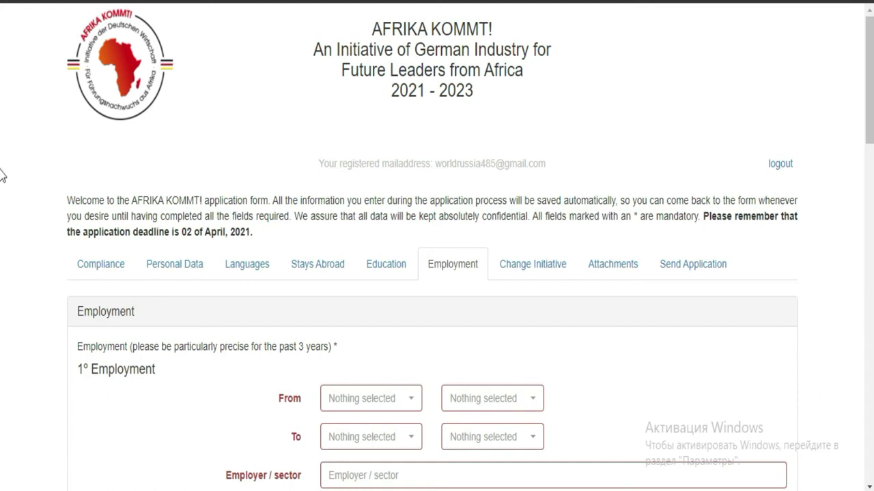
- Set the first employment period from Mar 2017 to May 2020
scroll(2, 127, down, 1)
scroll(1, 127, down, 3)
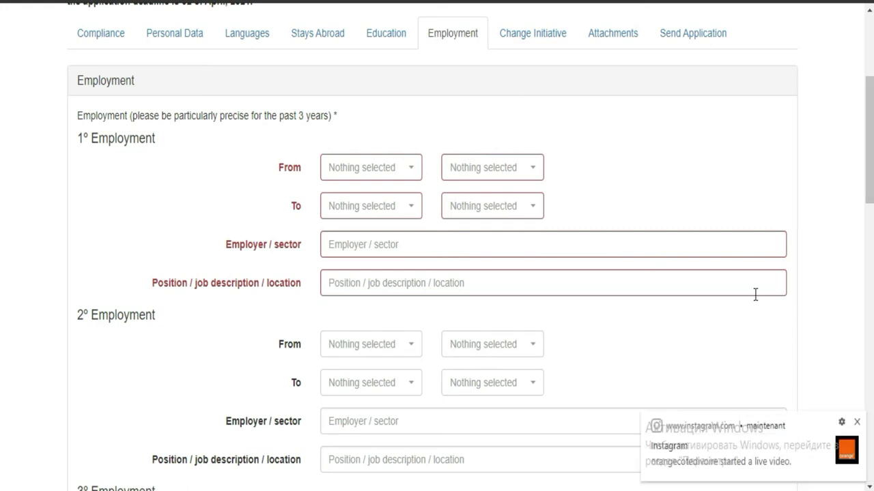
click(857, 422)
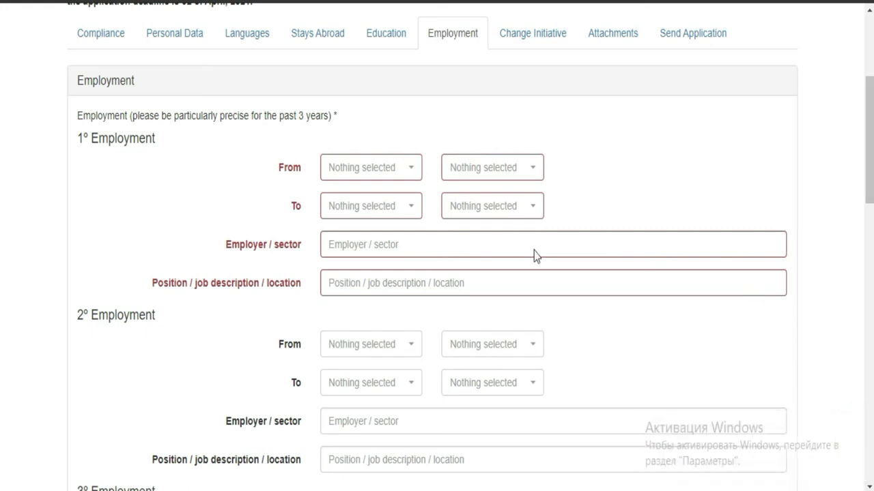
click(396, 174)
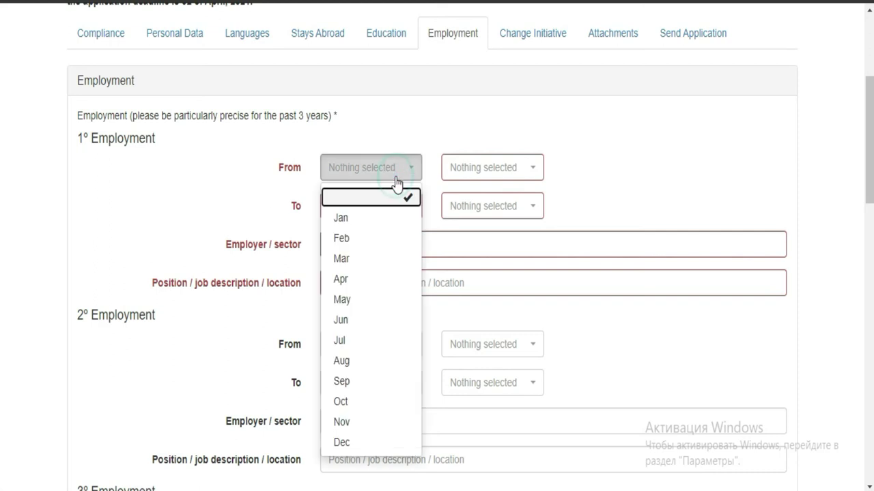
click(366, 261)
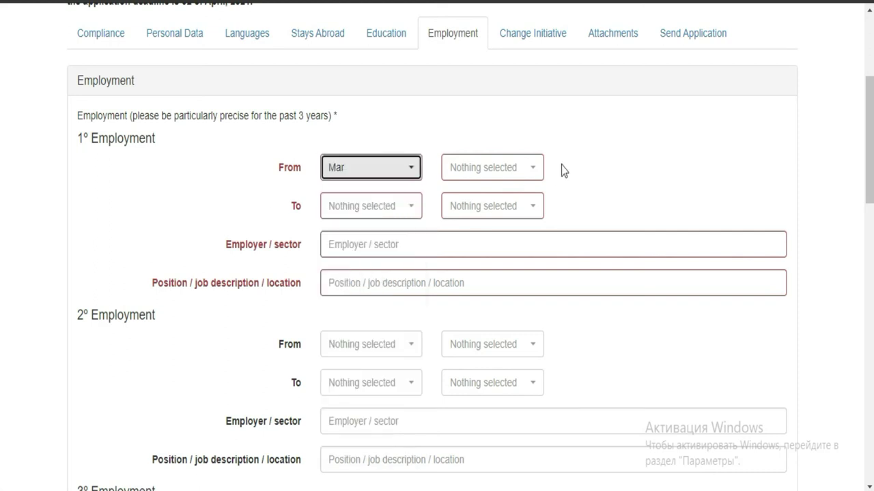
click(513, 176)
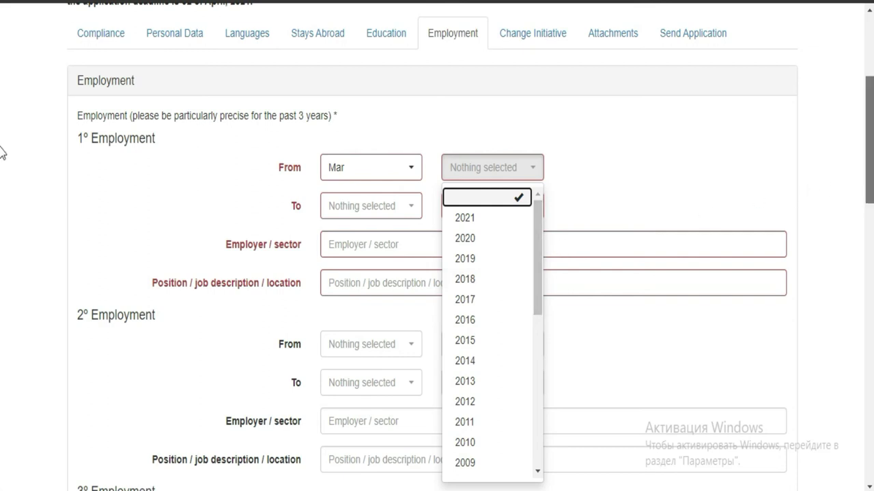
scroll(2, 125, up, 2)
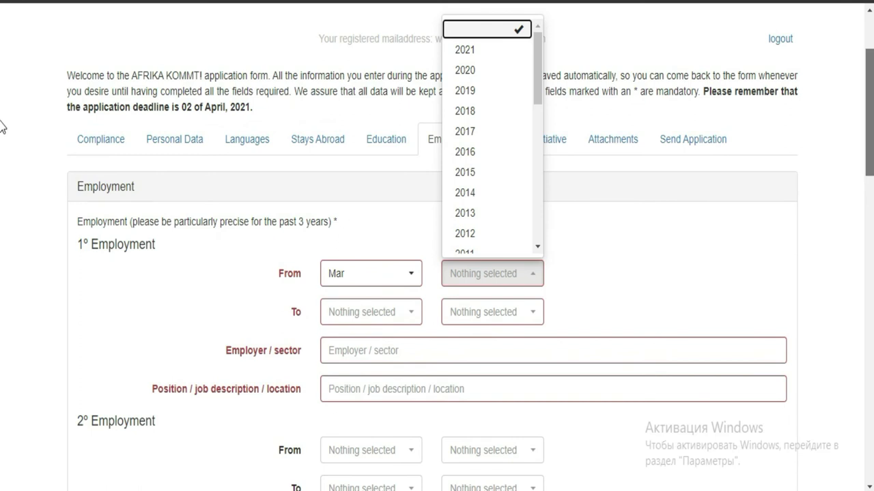
scroll(2, 125, down, 2)
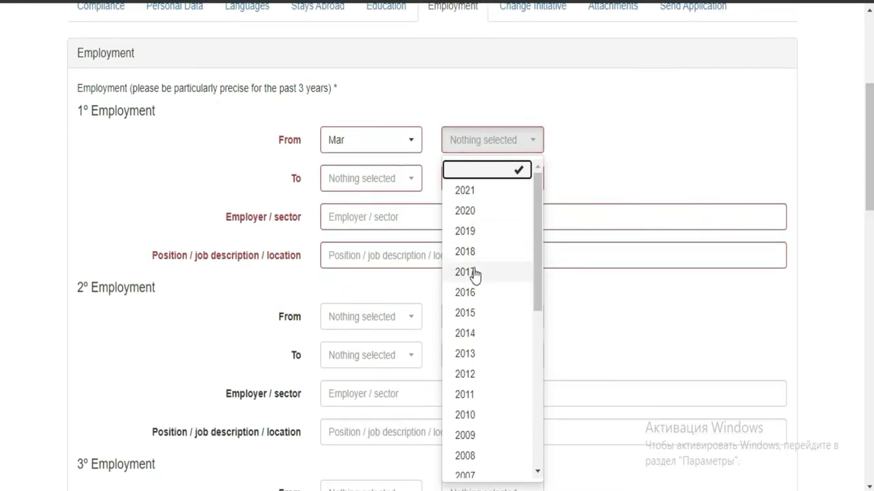
click(475, 273)
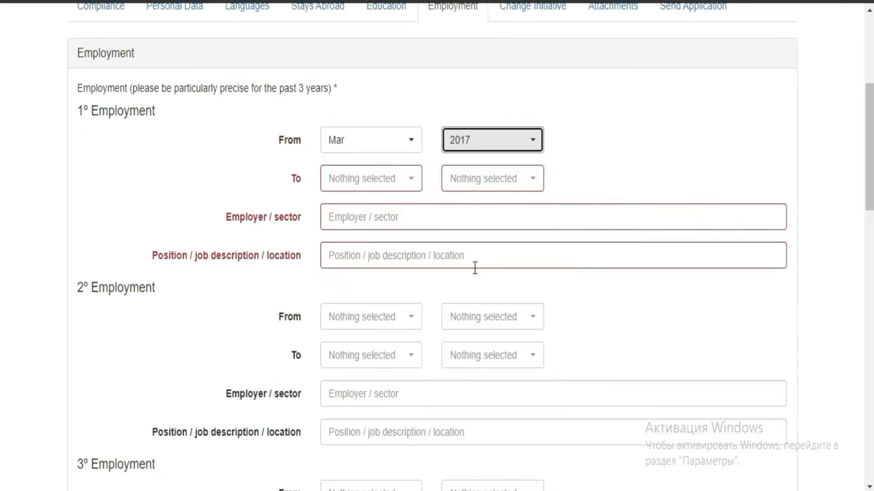
click(367, 182)
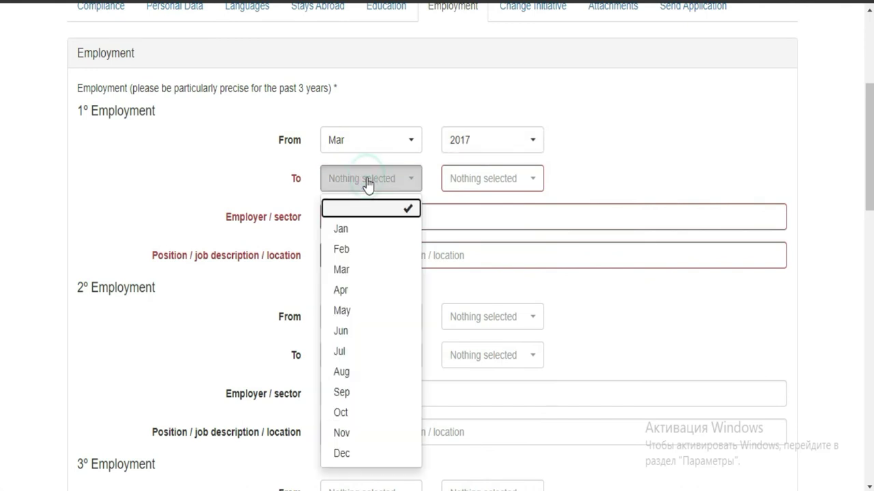
click(354, 317)
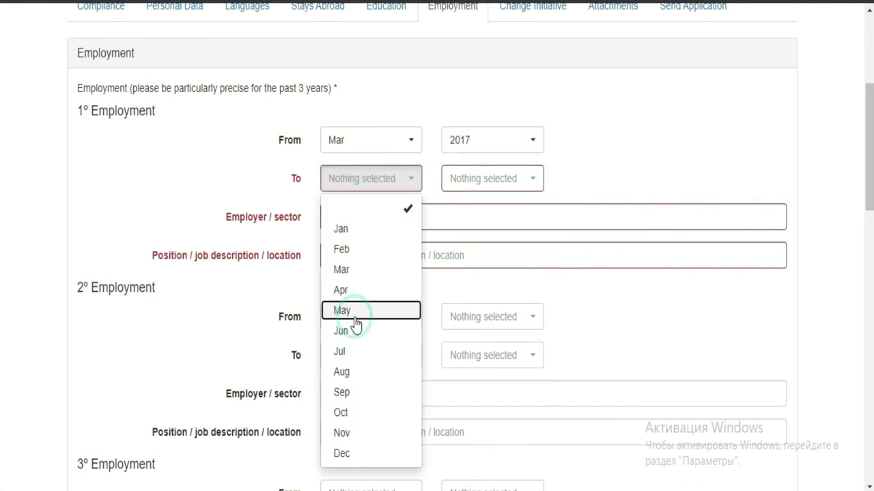
click(510, 191)
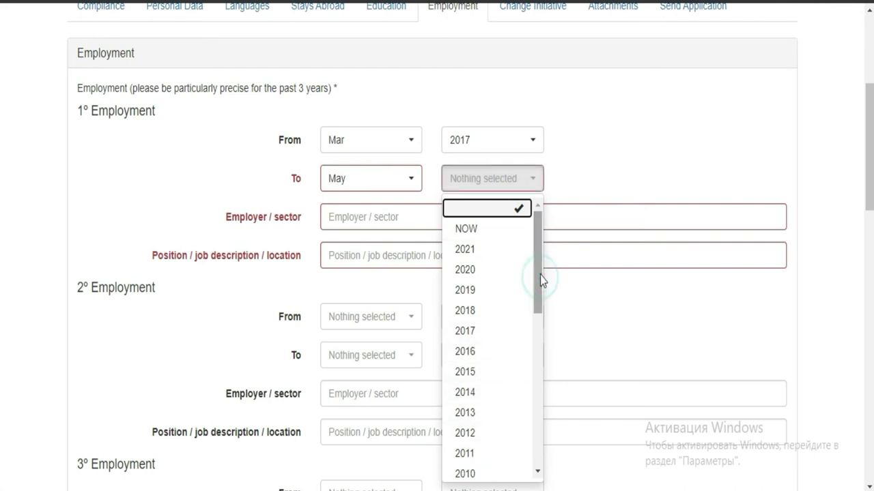
click(462, 271)
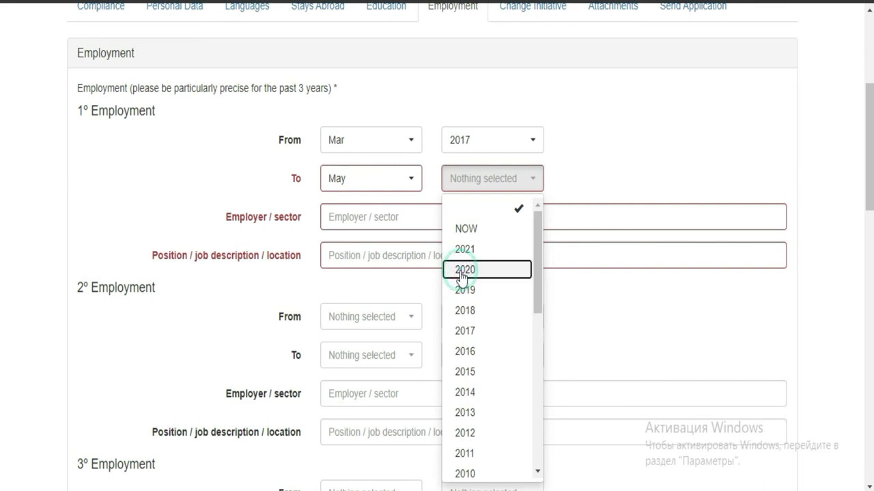
- Enter BANK as employer/sector and EMPLOYE as position
click(367, 217)
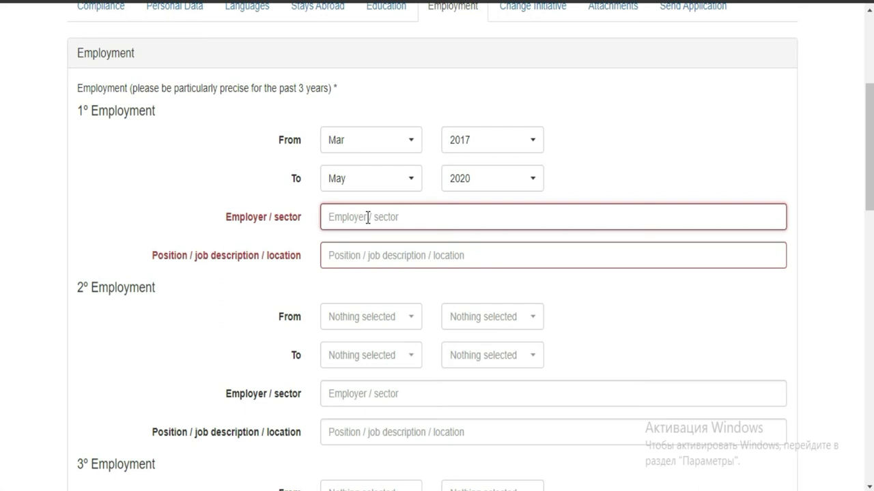
text(BANK)
click(392, 253)
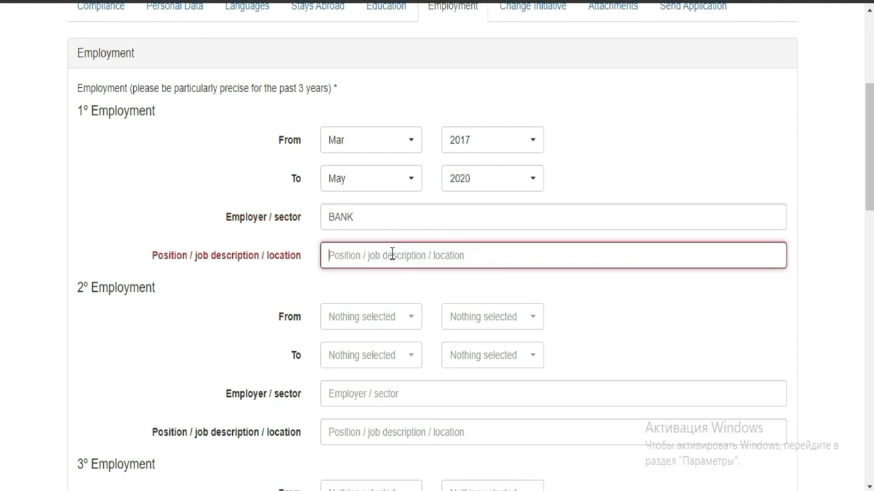
text(E)
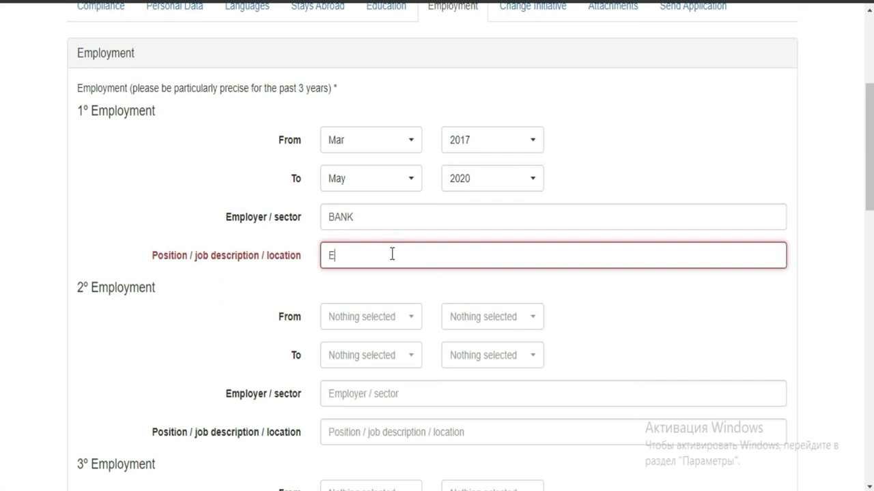
text(MPLOYE)
scroll(1, 164, down, 3)
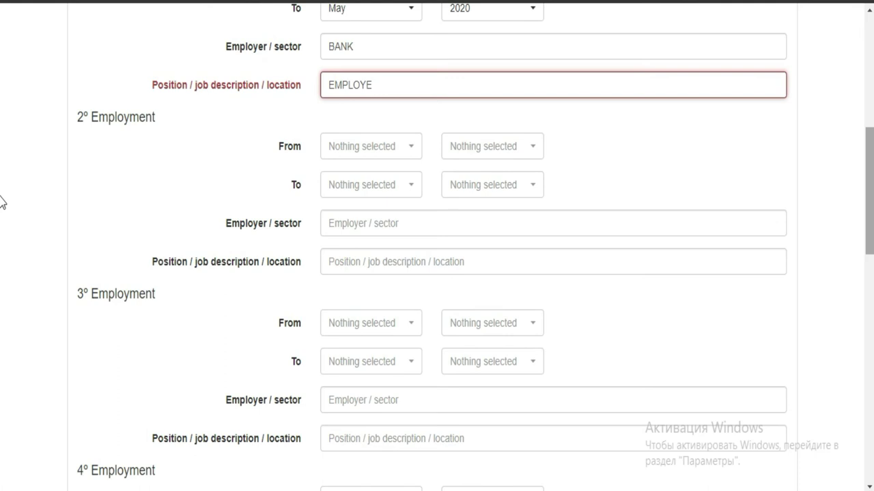
scroll(2, 198, up, 3)
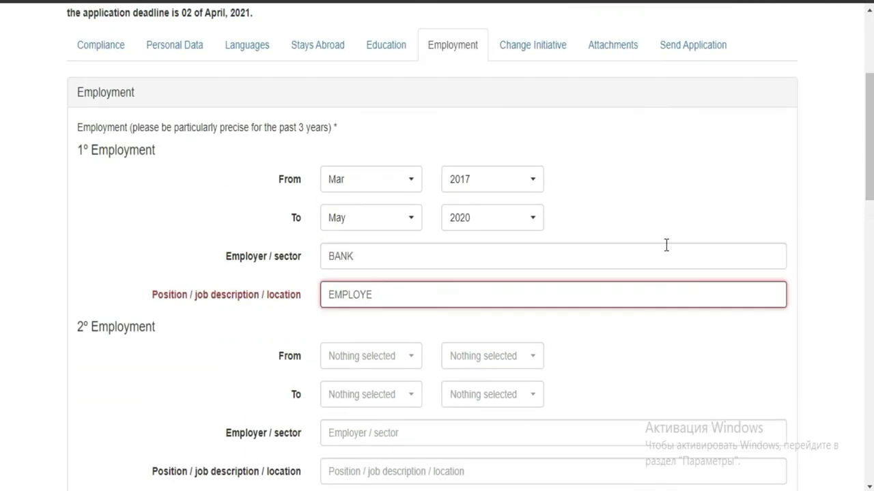
scroll(2, 170, down, 4)
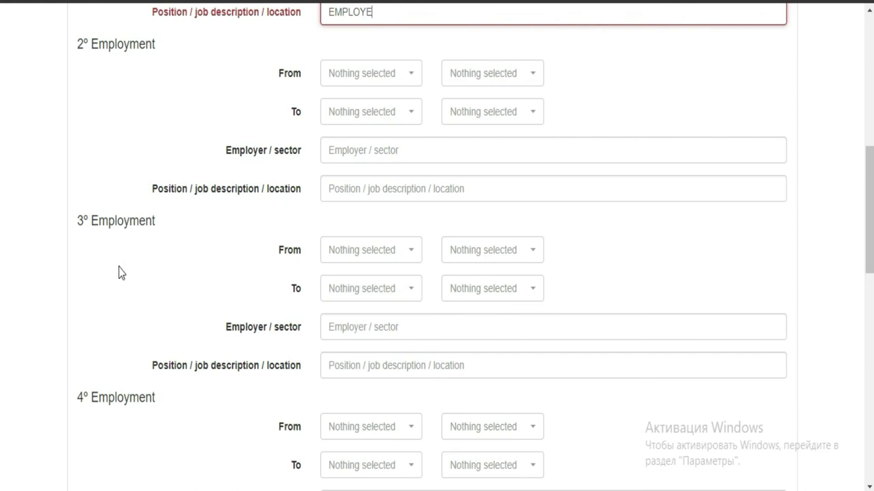
scroll(2, 203, down, 3)
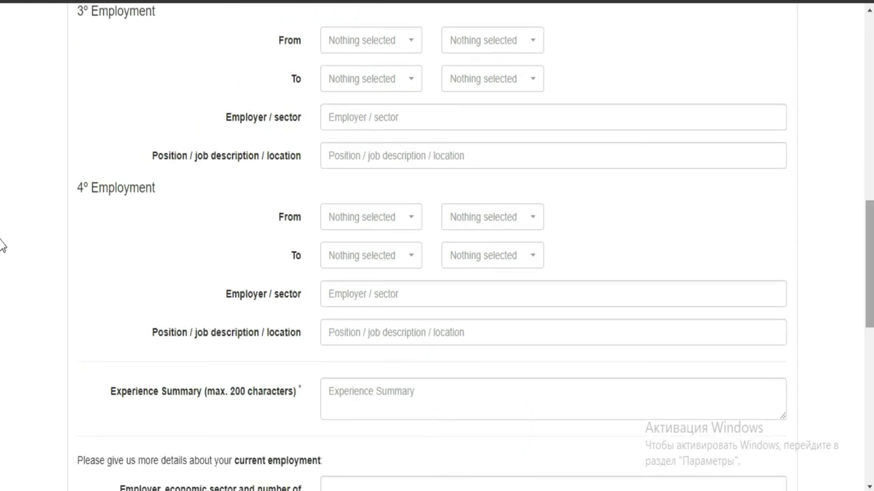
scroll(2, 277, down, 2)
scroll(2, 280, down, 1)
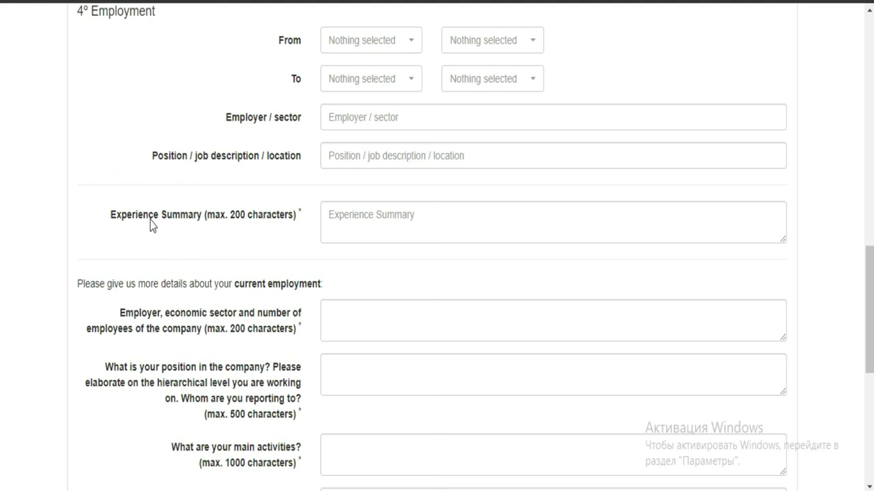
click(421, 222)
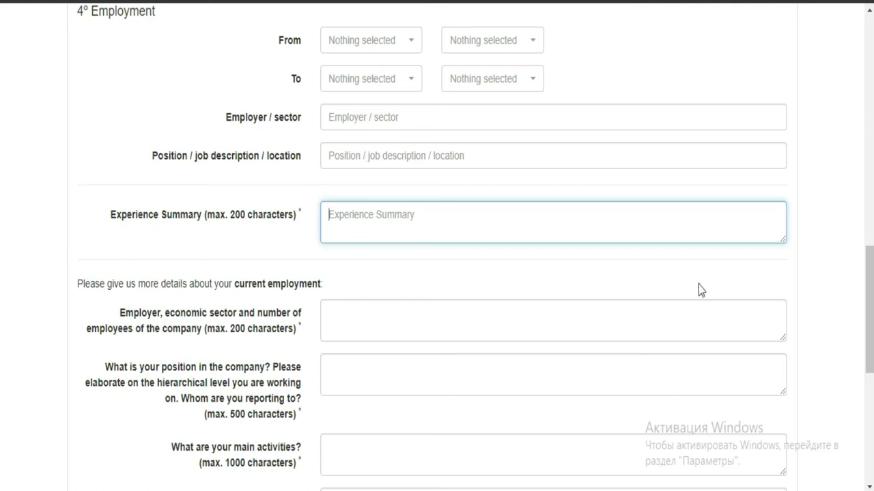
scroll(1, 287, down, 1)
scroll(2, 290, down, 1)
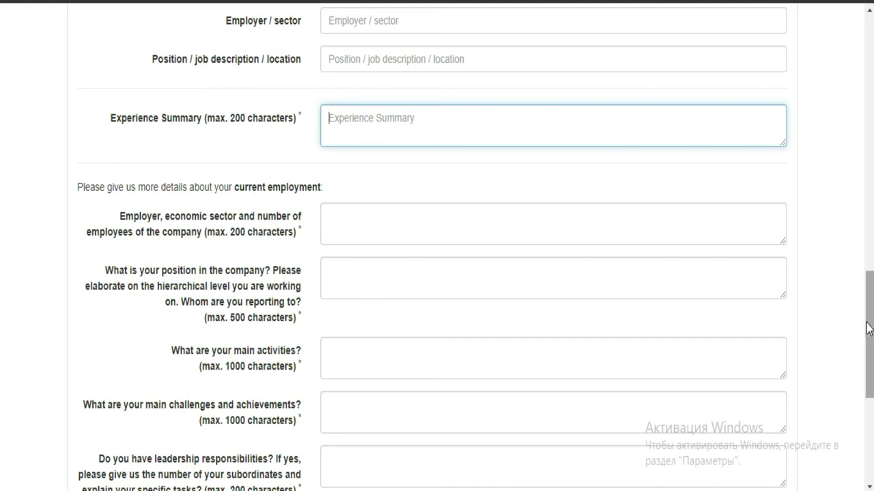
scroll(2, 322, down, 3)
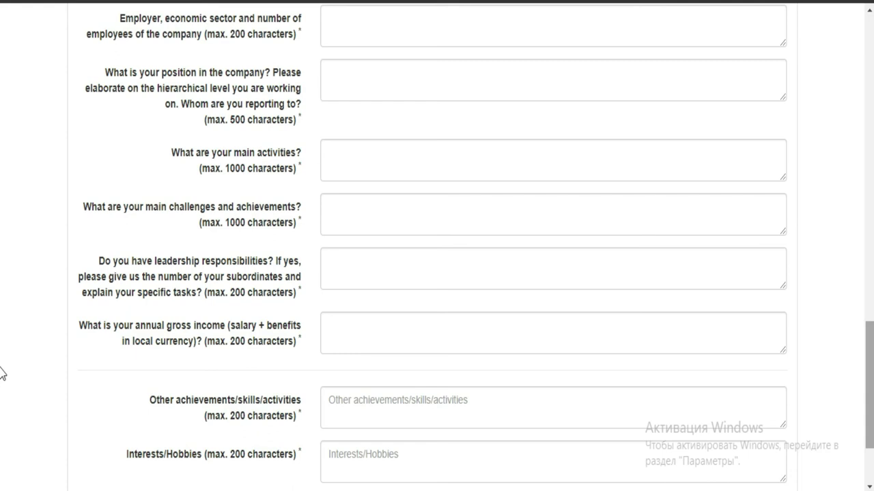
scroll(2, 373, down, 2)
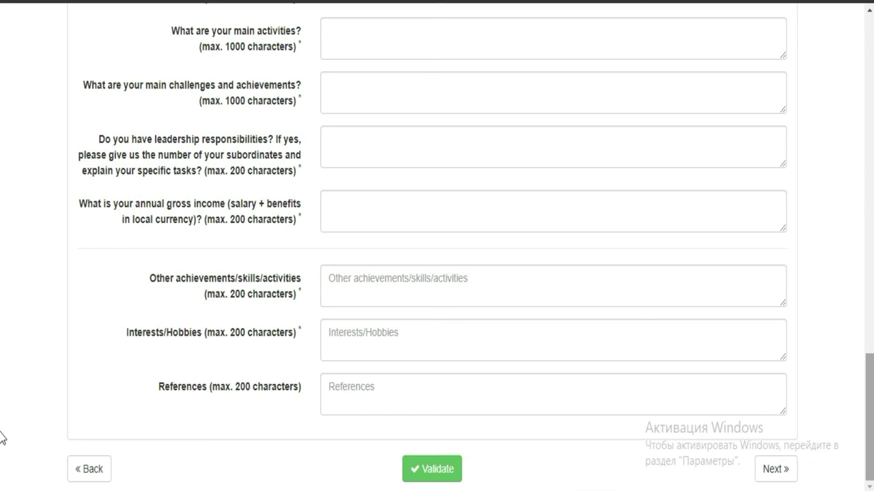
- Pass through Change Initiative, leaving the need and big-idea answers blank, to reach Attachments
click(781, 481)
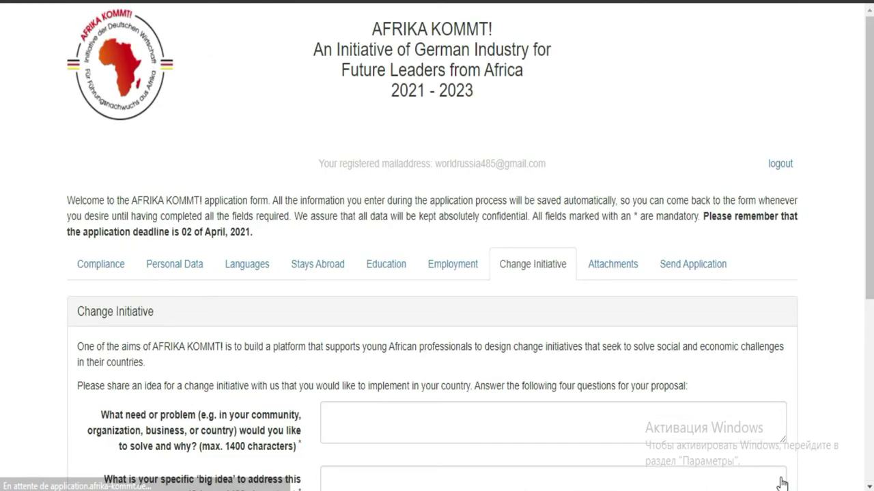
scroll(2, 259, down, 2)
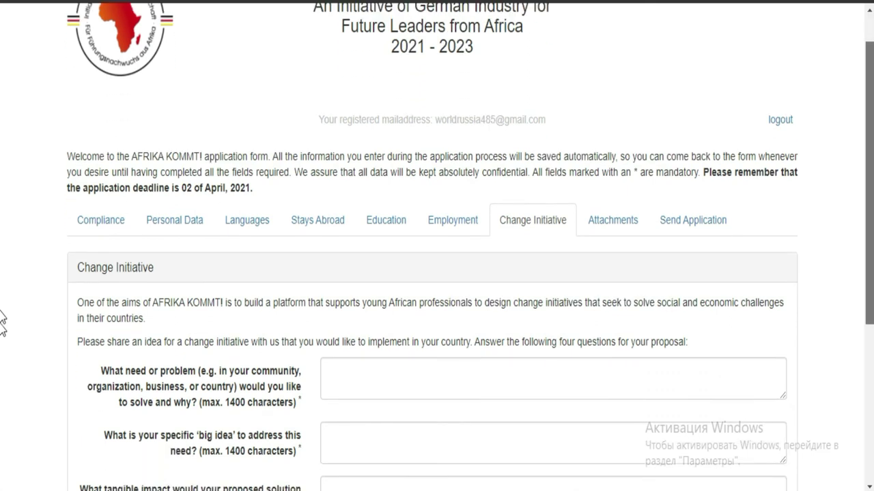
scroll(2, 376, down, 1)
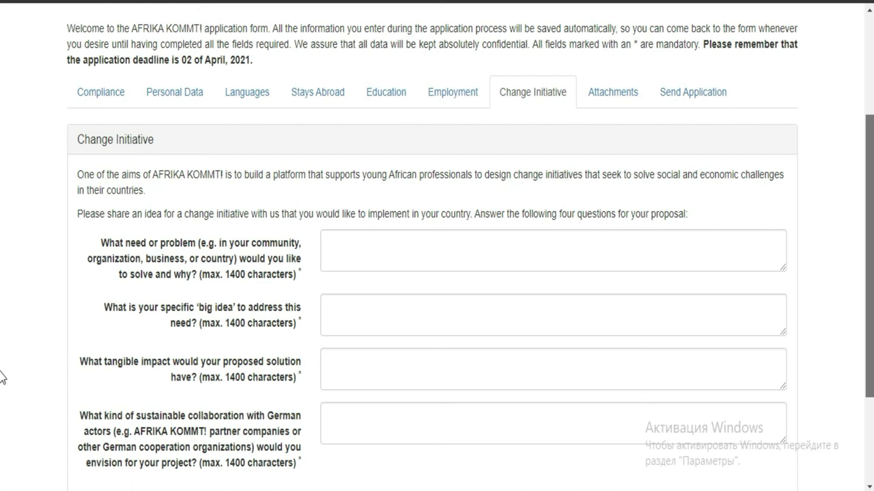
scroll(2, 376, down, 1)
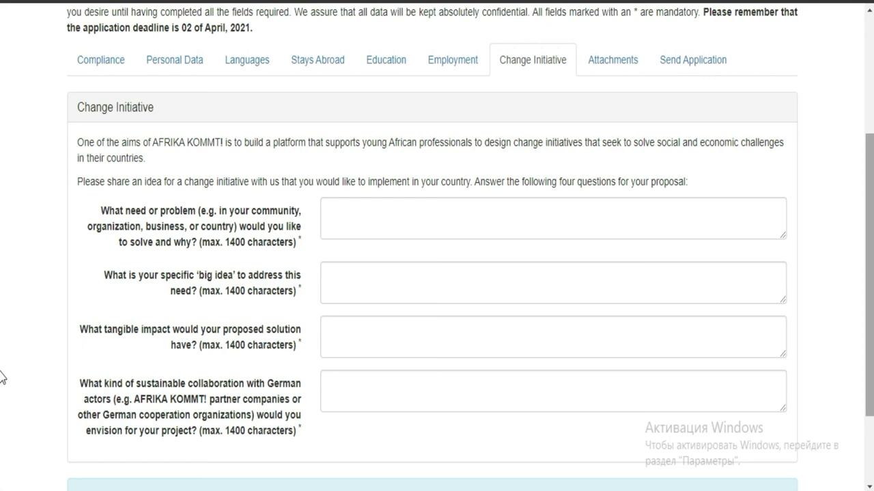
click(713, 214)
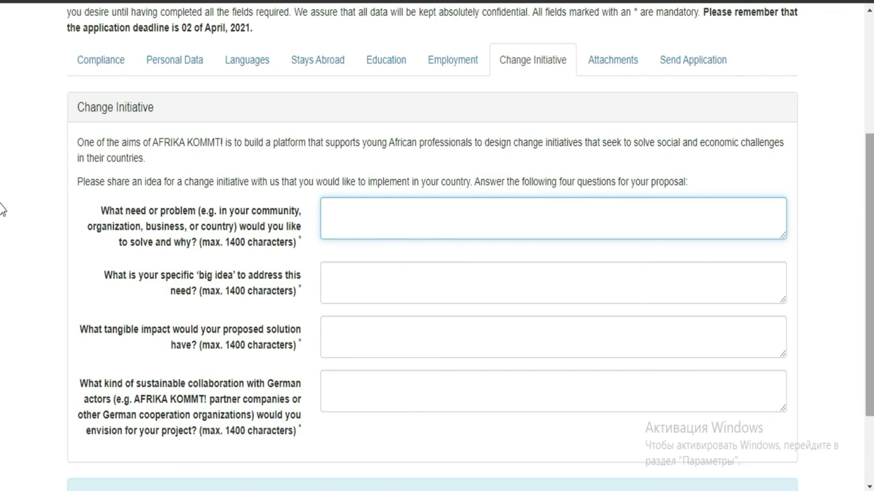
scroll(1, 296, down, 2)
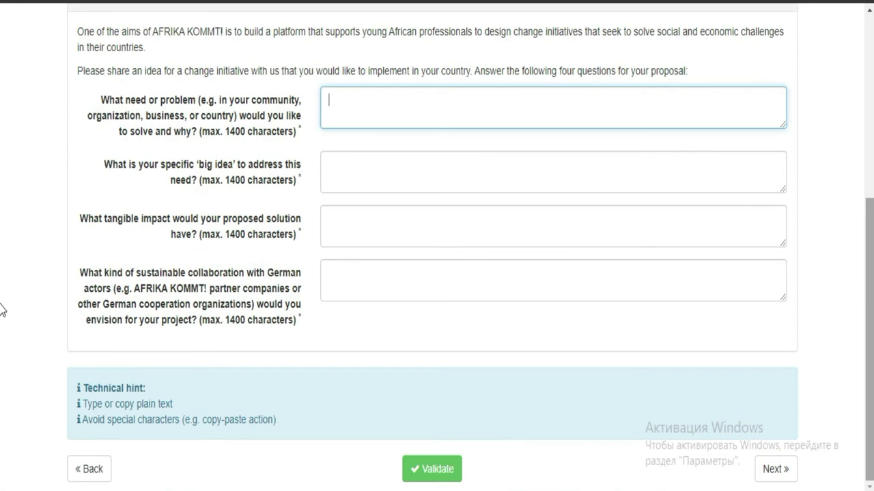
click(748, 180)
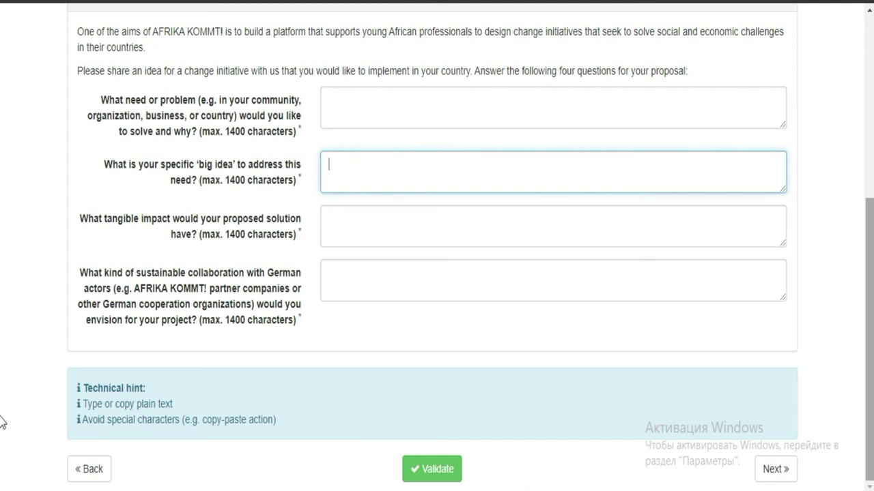
click(775, 482)
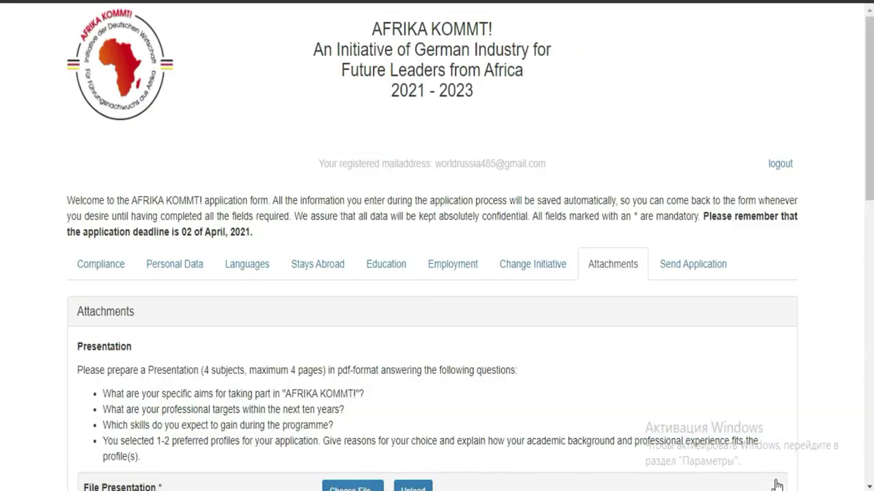
scroll(2, 246, down, 2)
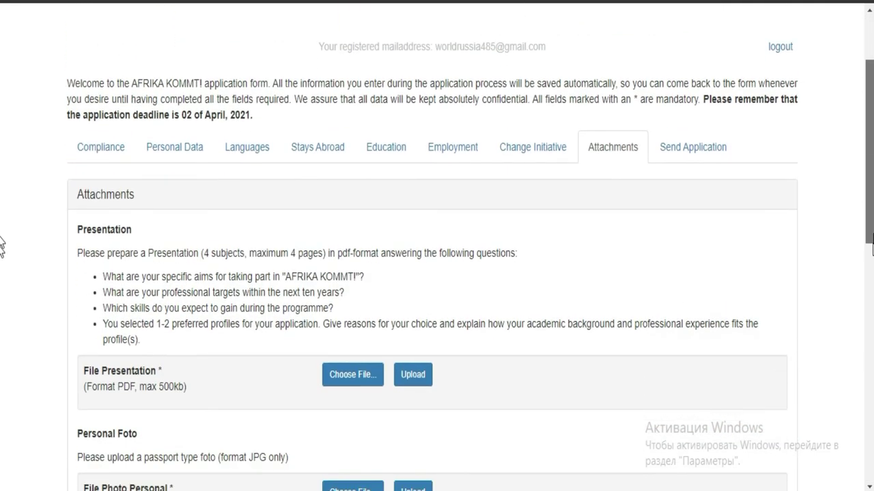
scroll(2, 246, down, 2)
click(480, 80)
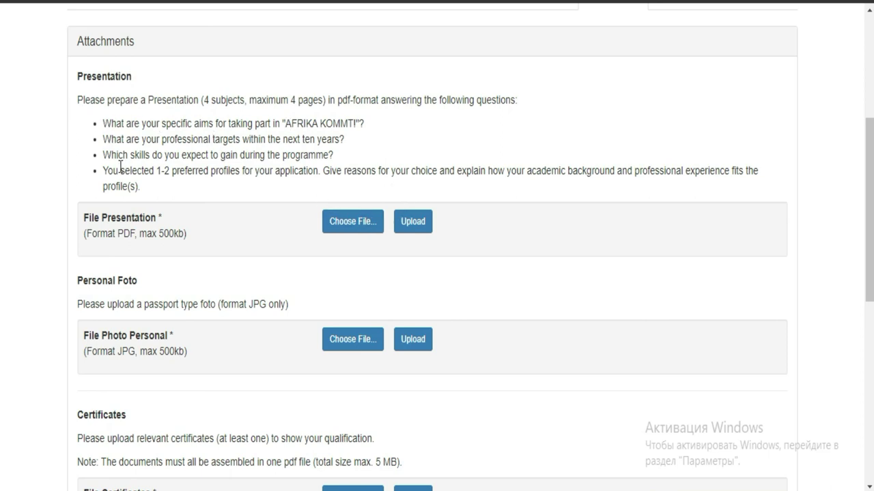
click(347, 231)
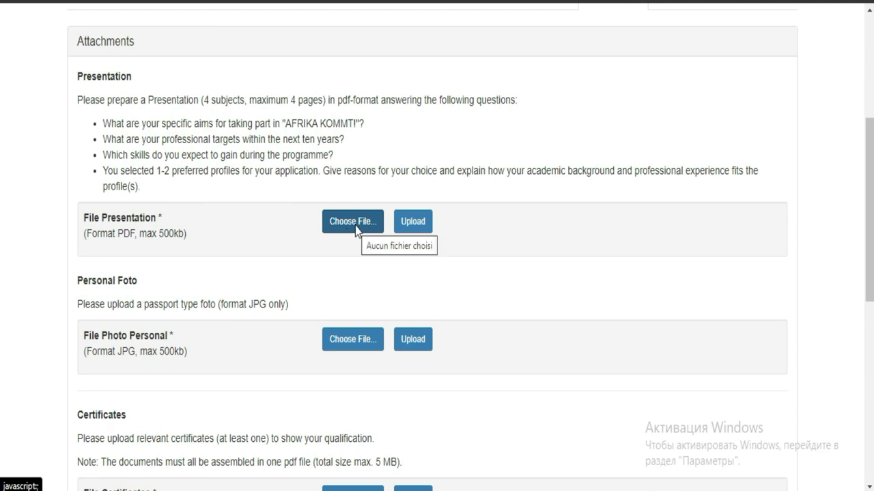
- Upload bd8 (1).pdf as the presentation file
click(355, 227)
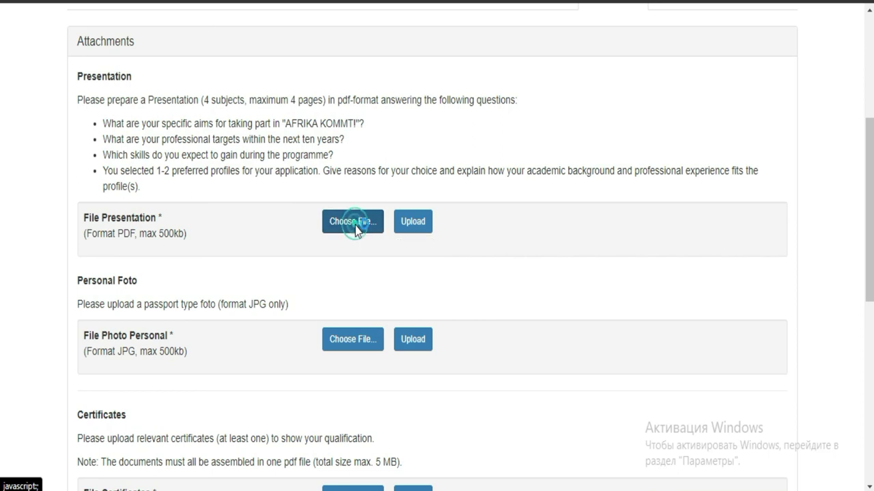
click(355, 227)
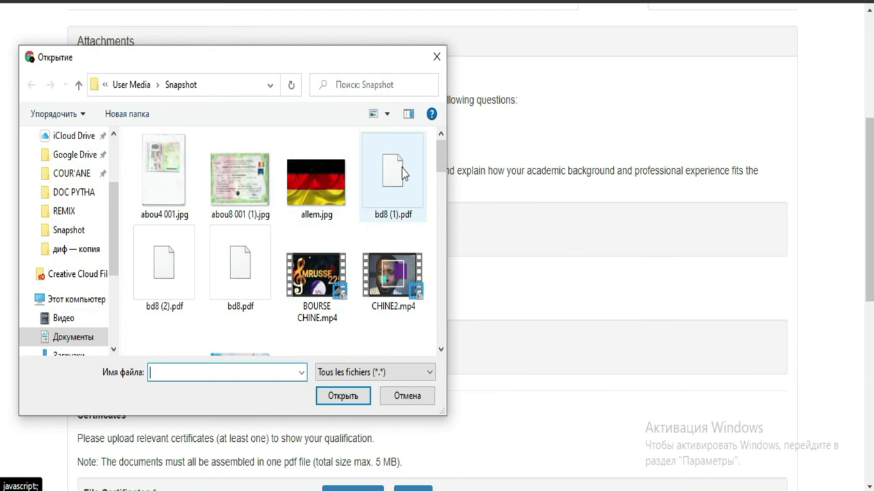
click(401, 168)
double_click(401, 168)
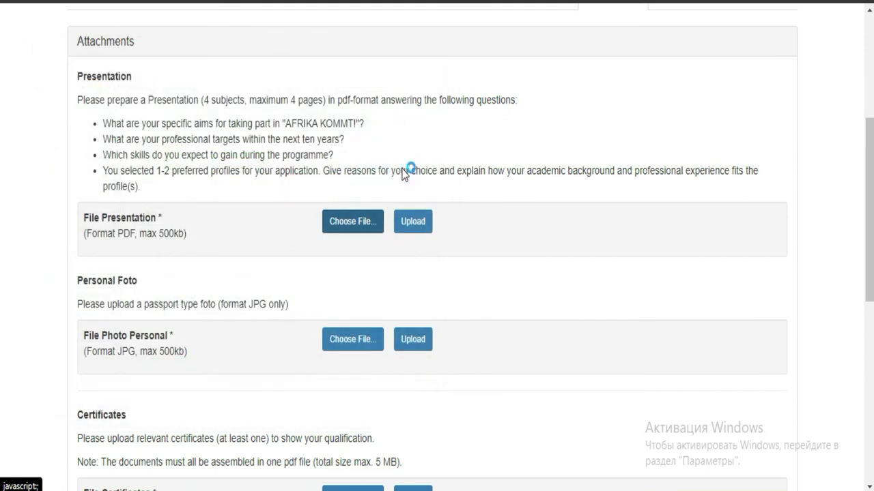
click(363, 229)
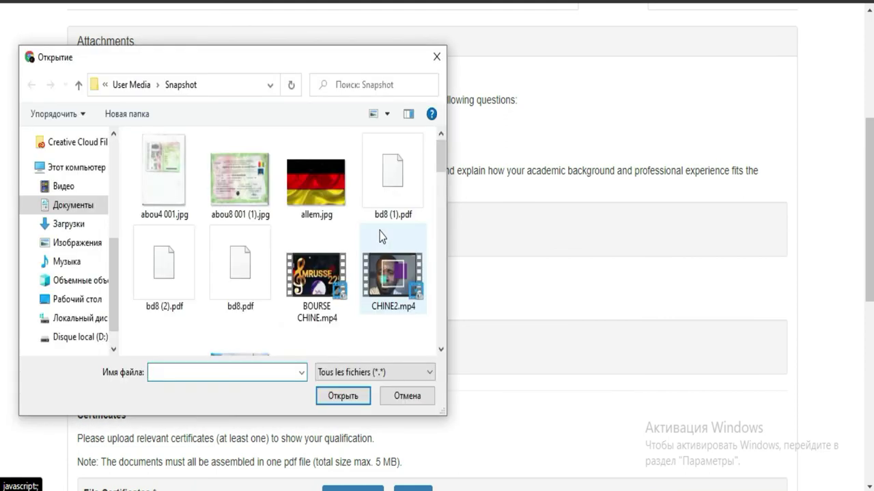
double_click(401, 171)
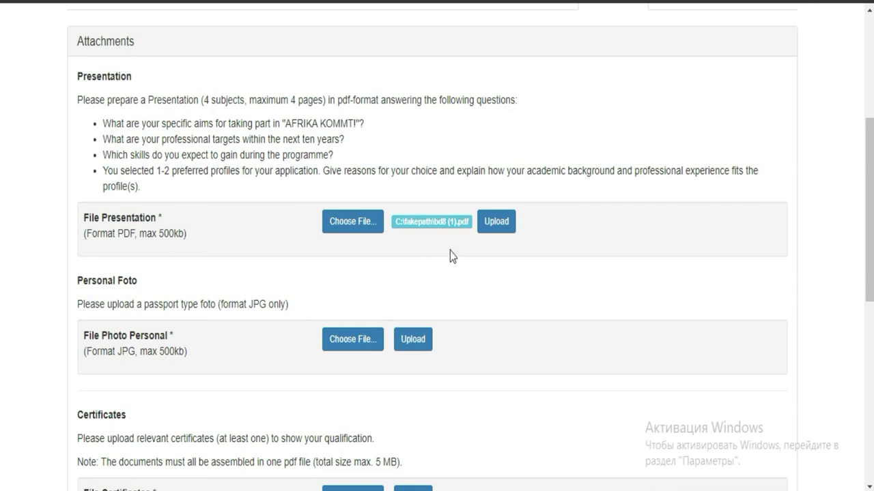
click(489, 228)
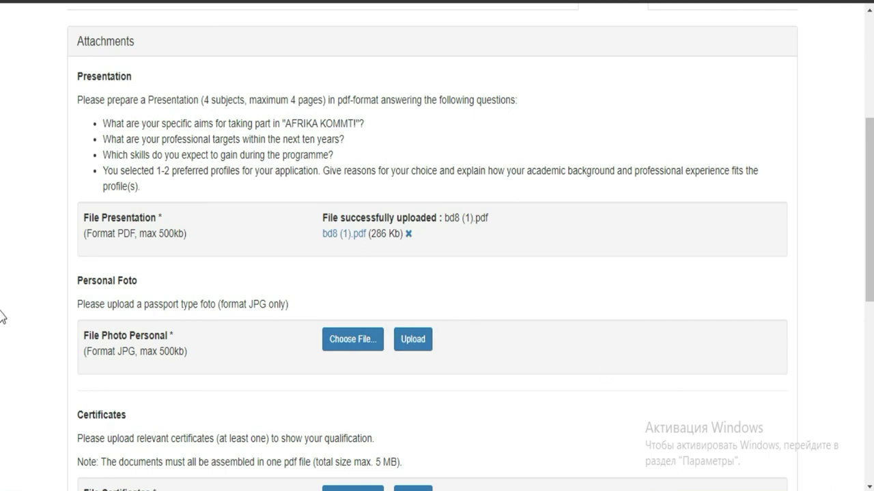
- Continue to the Send Application section
scroll(2, 276, down, 3)
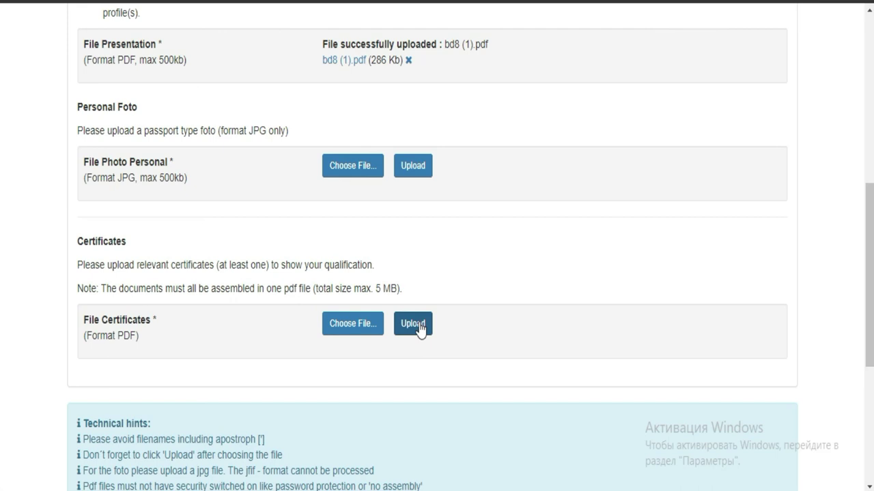
scroll(2, 273, down, 3)
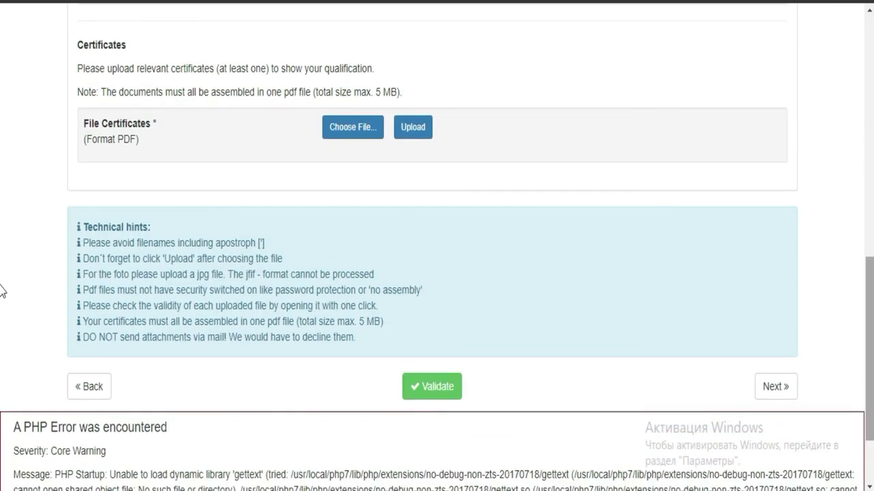
click(772, 403)
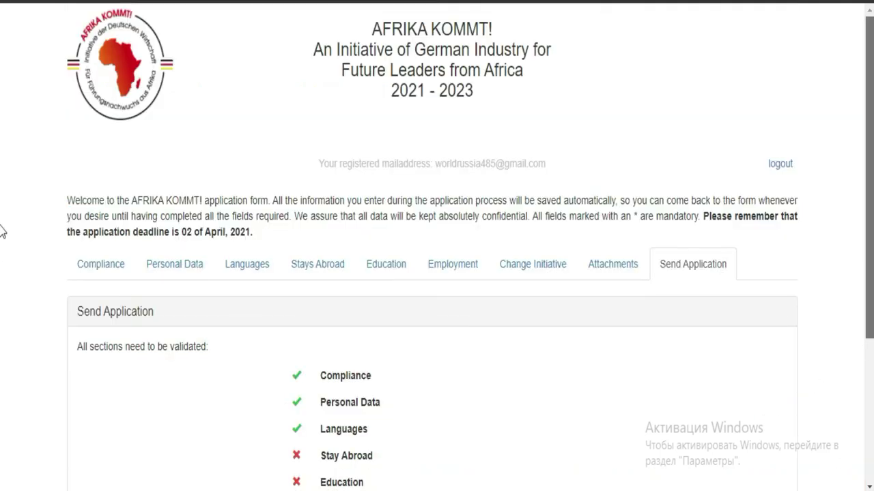
- Scroll through the Send Application checklist to see Stay Abroad, Education, Employment, Change Initiative and Attachment unvalidated
scroll(2, 280, down, 2)
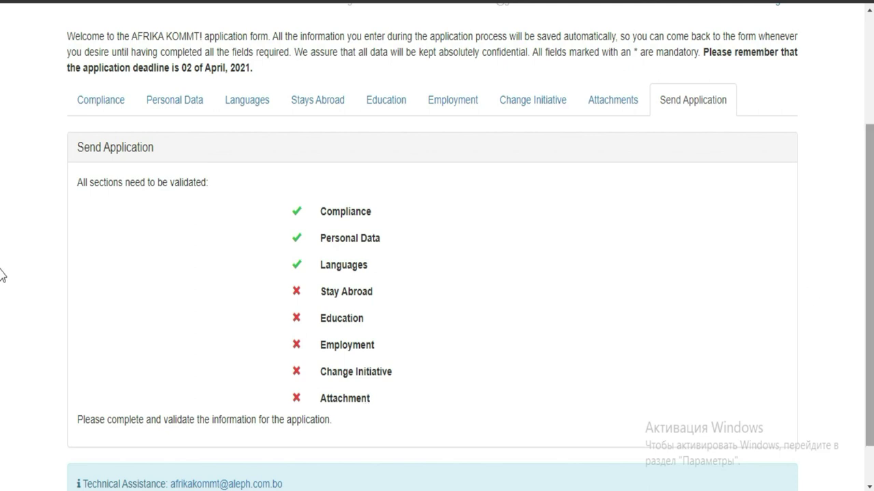
scroll(2, 334, down, 1)
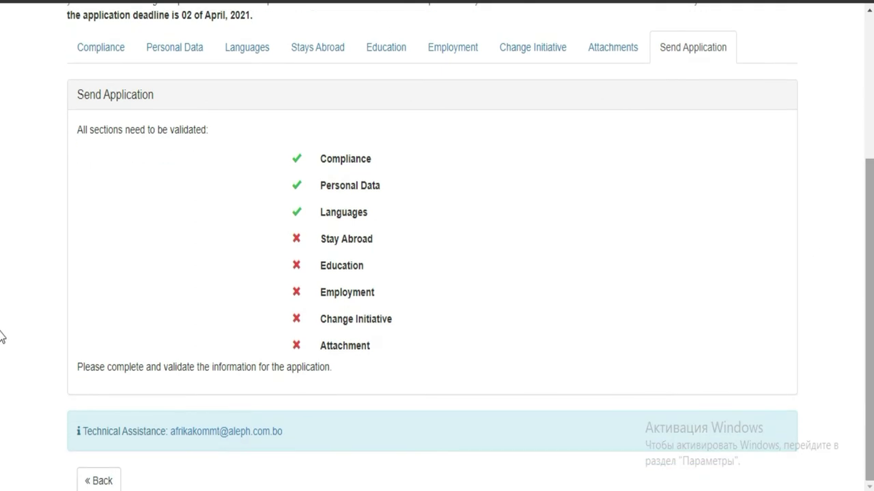